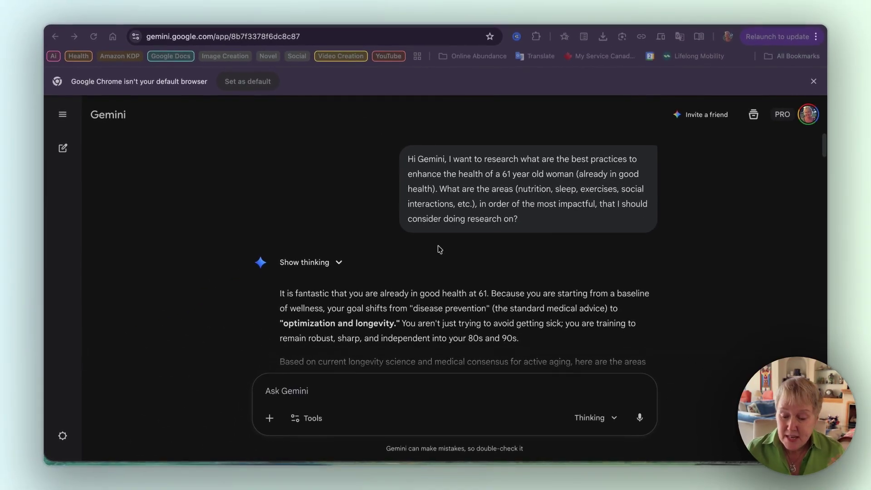
# Step: Scroll past Gemini's Nutrition, Sleep, Social Connection and Hormonal sections to the Perplexity-plus-Deep-Research reply
pyautogui.scroll(-10, 463, 227)
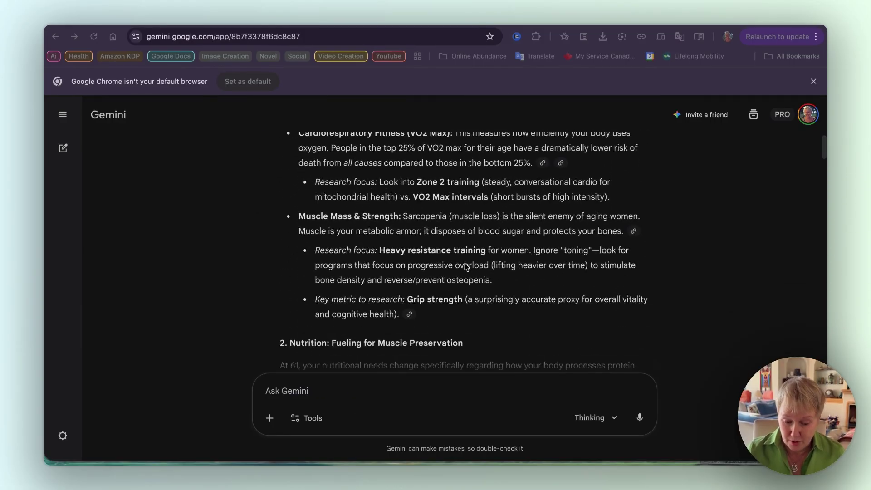
pyautogui.scroll(-2, 466, 267)
pyautogui.scroll(5, 467, 267)
pyautogui.scroll(-3, 467, 267)
pyautogui.scroll(-10, 467, 267)
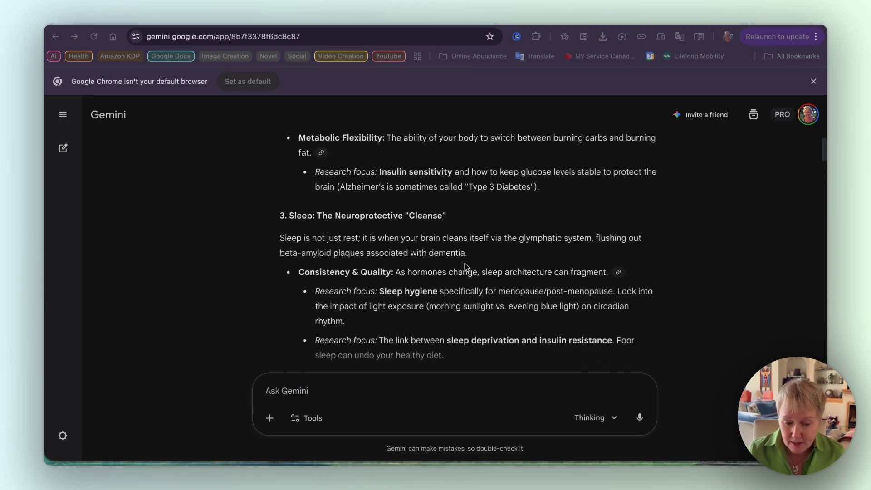
pyautogui.scroll(-5, 467, 267)
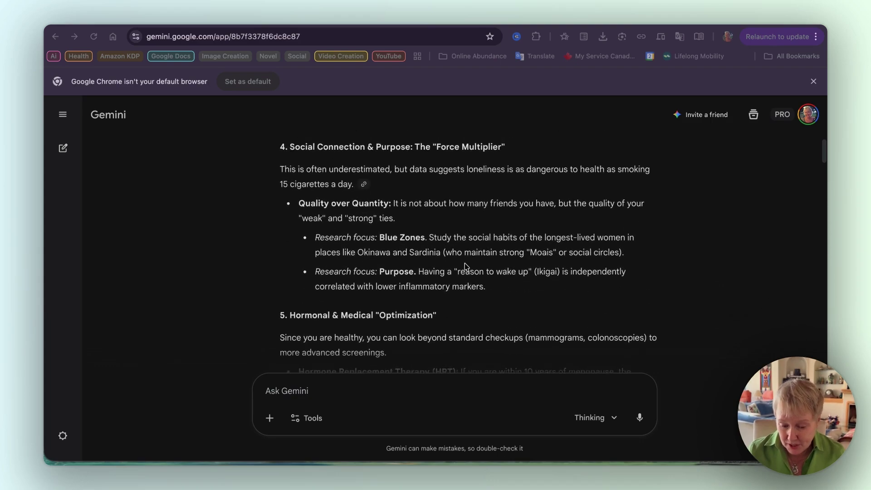
pyautogui.scroll(-5, 467, 267)
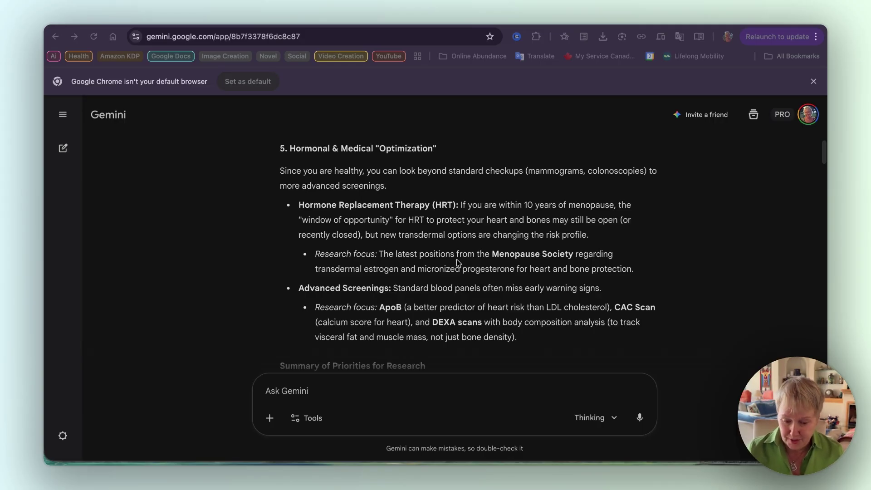
pyautogui.scroll(-5, 466, 267)
pyautogui.scroll(-3, 458, 263)
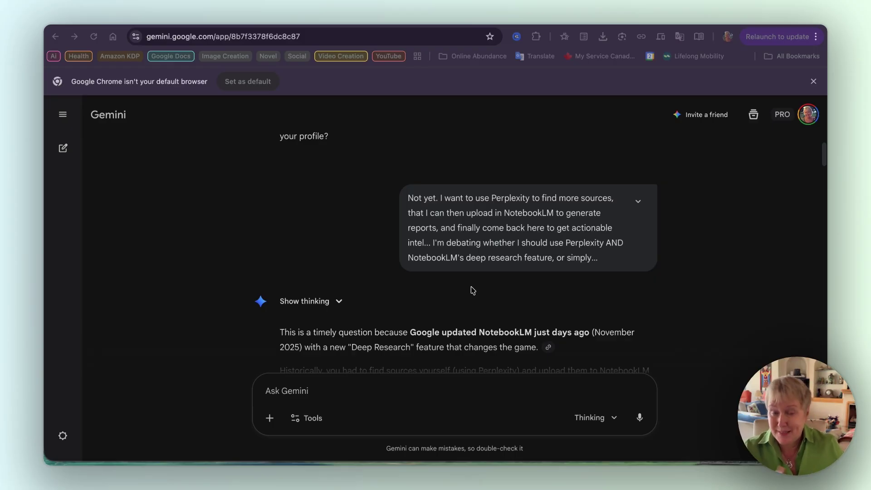
# Step: Scroll down to the 'Competitor' Breakdown table comparing Perplexity and NotebookLM
pyautogui.scroll(-4, 456, 316)
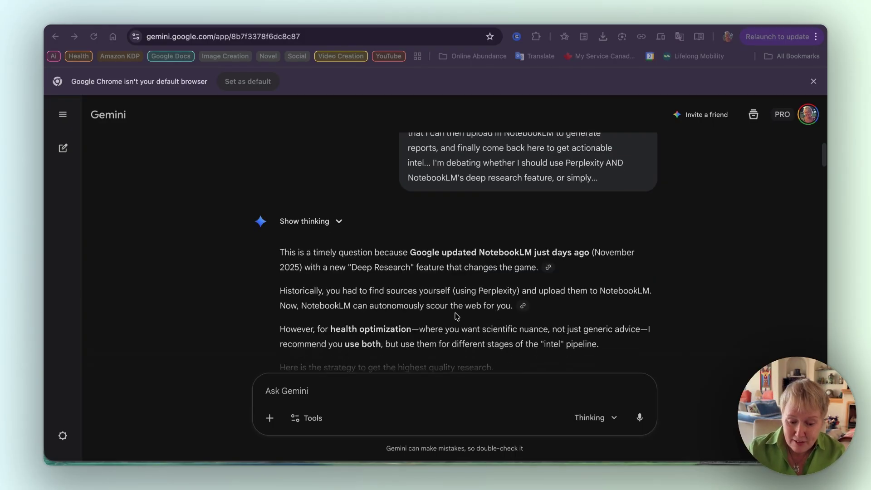
pyautogui.scroll(-6, 456, 316)
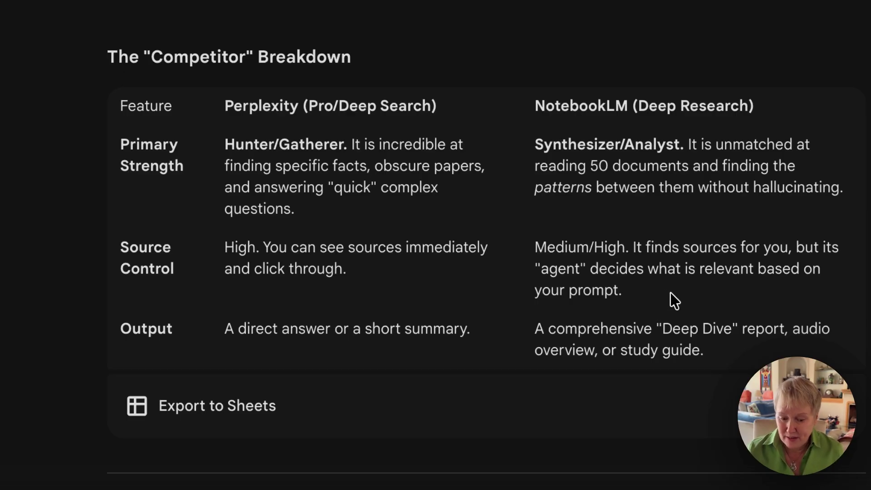
# Step: Read Phases 1 to 3 of 'The Winning Workflow': hunt in Perplexity, then synthesize in NotebookLM
pyautogui.scroll(-3, 494, 281)
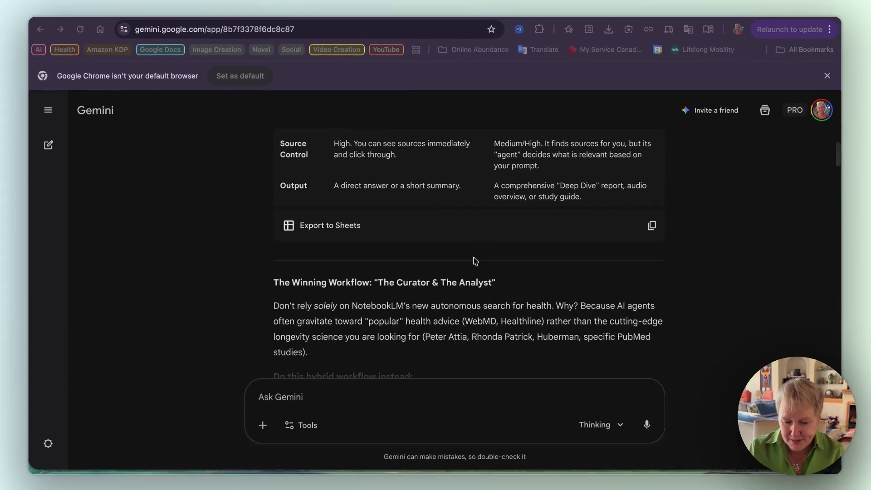
pyautogui.scroll(-5, 475, 261)
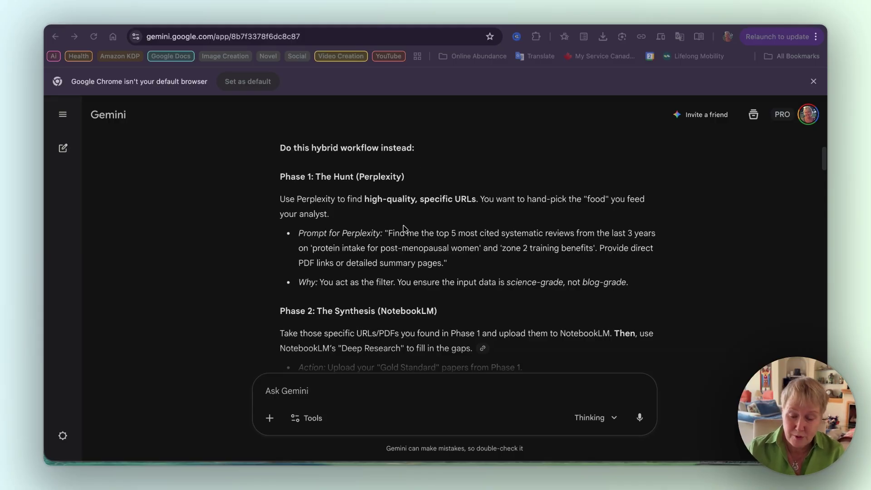
pyautogui.scroll(-1, 480, 257)
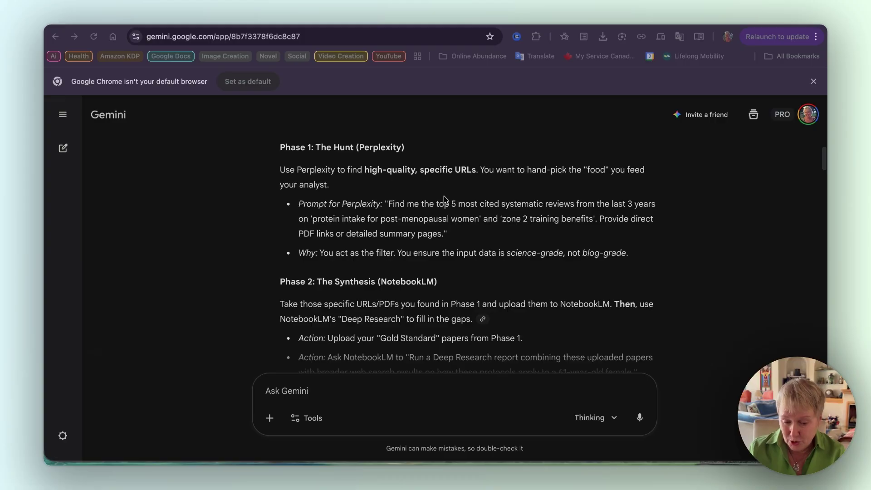
pyautogui.scroll(-2, 492, 232)
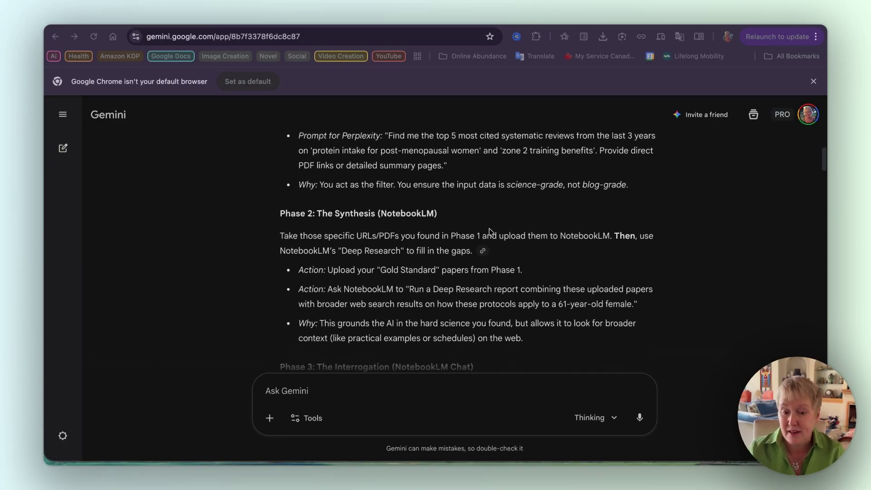
pyautogui.scroll(-2, 491, 232)
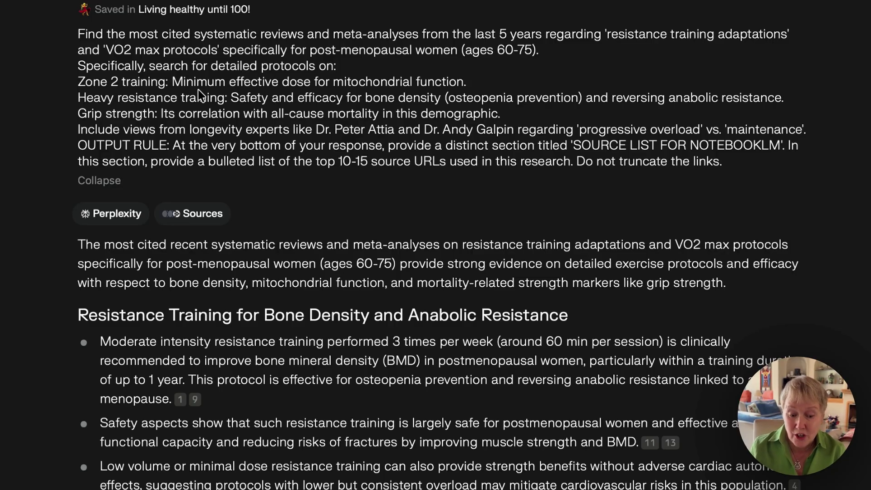
# Step: Scroll into the saved thread's answer on resistance training, bone density and VO2 max
pyautogui.scroll(-1, 199, 96)
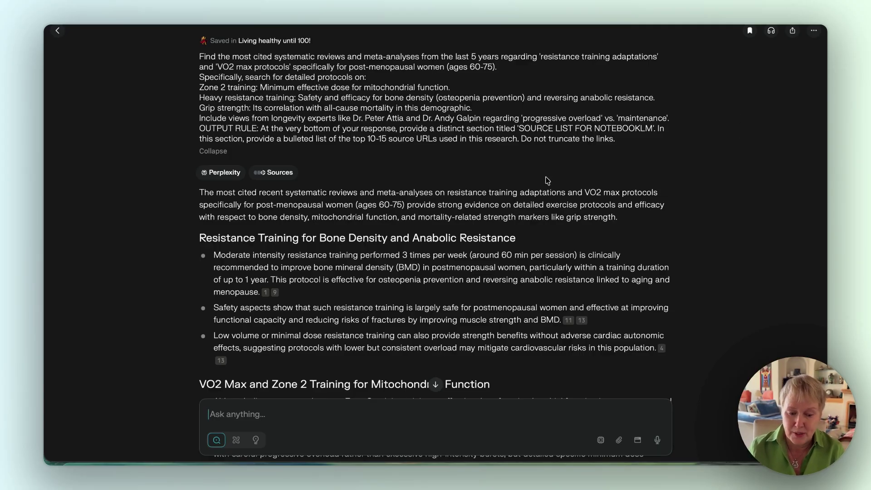
# Step: Scroll through the protein, sleep and social connection answers and each SOURCE LIST FOR NOTEBOOKLM
pyautogui.scroll(-1, 514, 234)
pyautogui.scroll(-5, 514, 233)
pyautogui.scroll(-12, 514, 234)
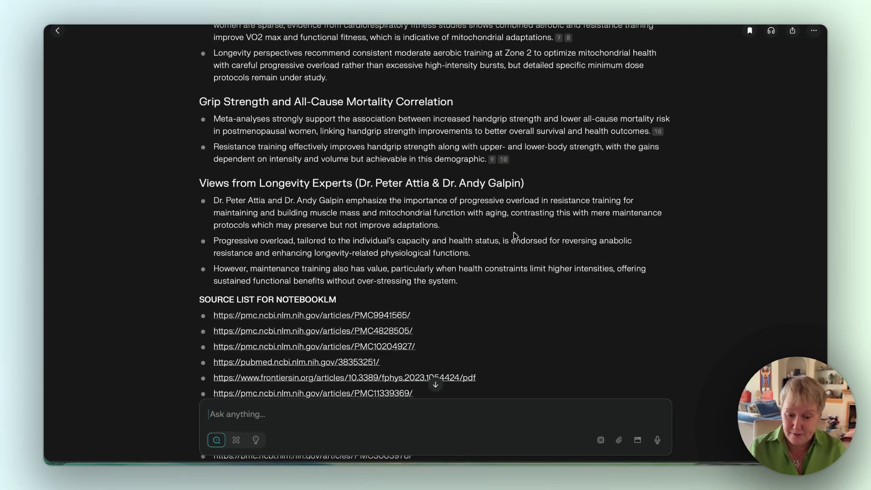
pyautogui.scroll(-9, 514, 234)
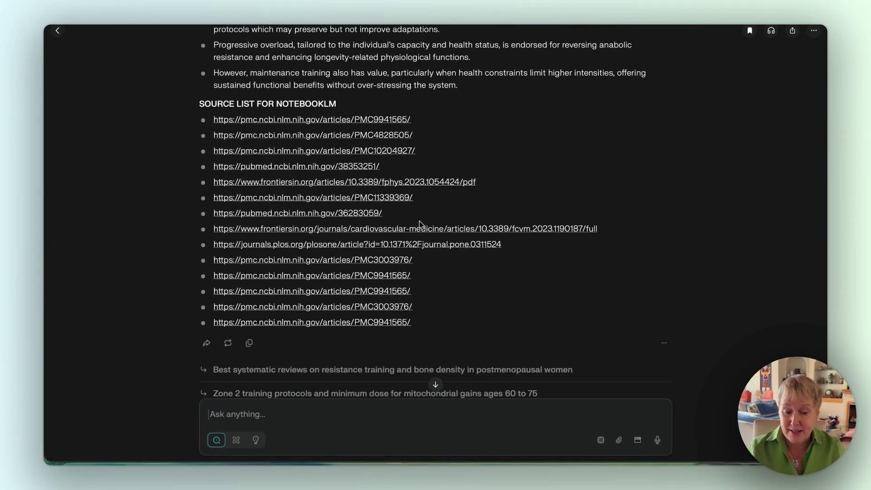
pyautogui.scroll(-4, 495, 311)
pyautogui.scroll(-13, 494, 312)
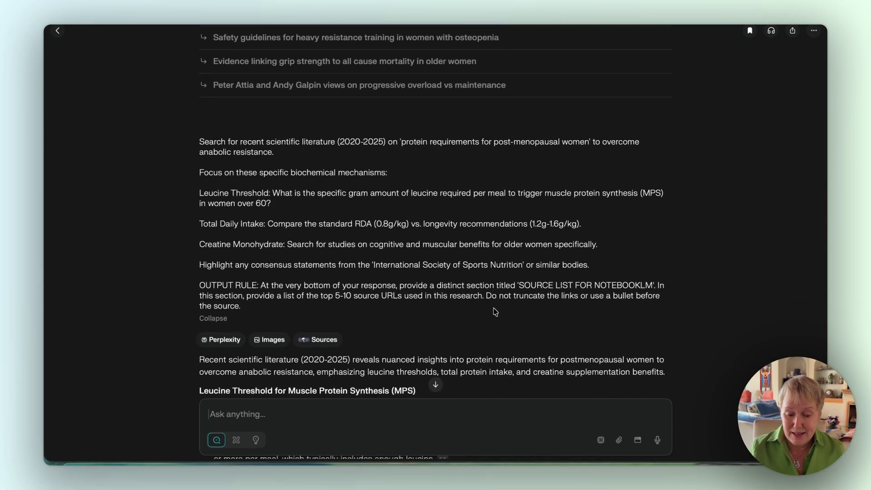
pyautogui.scroll(-1, 496, 312)
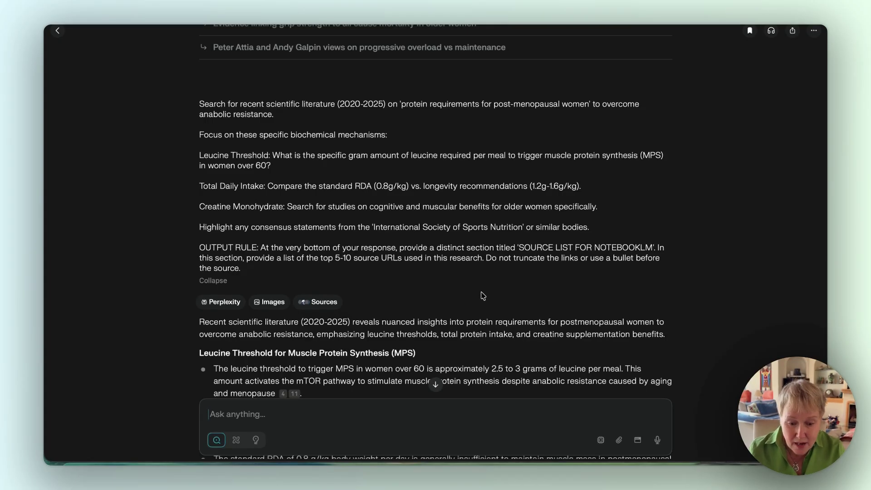
pyautogui.scroll(-13, 483, 296)
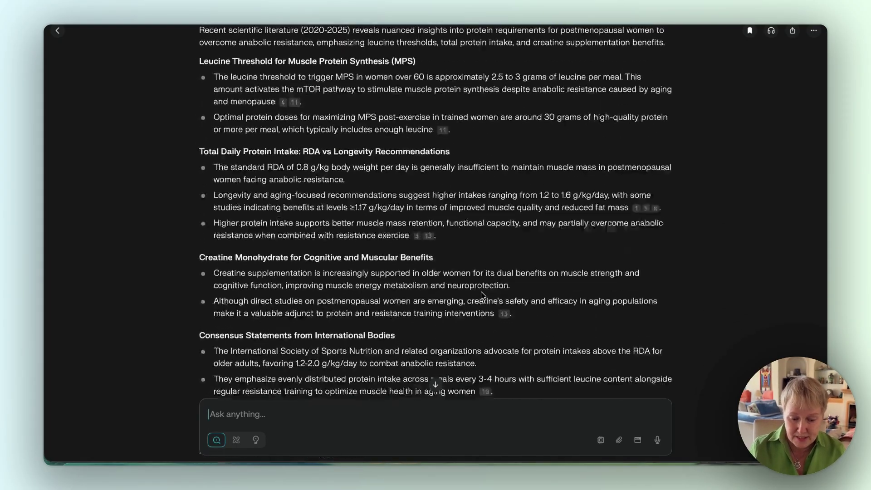
pyautogui.scroll(-19, 482, 295)
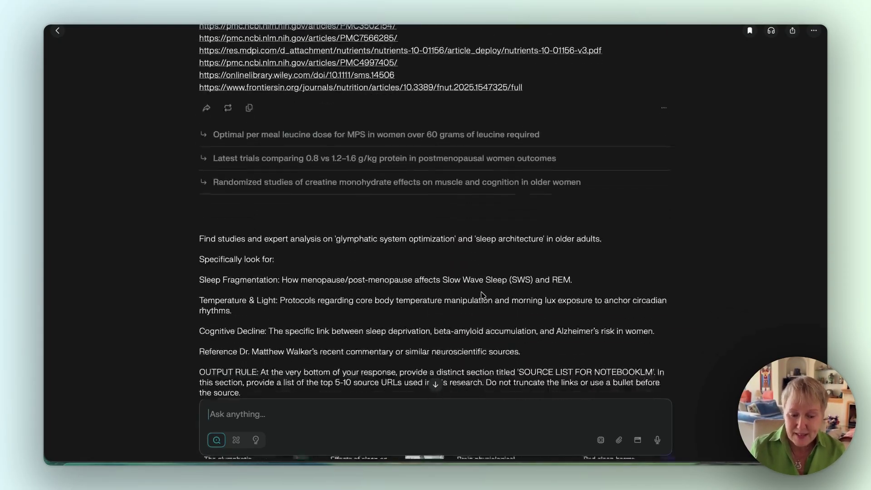
pyautogui.scroll(-5, 483, 296)
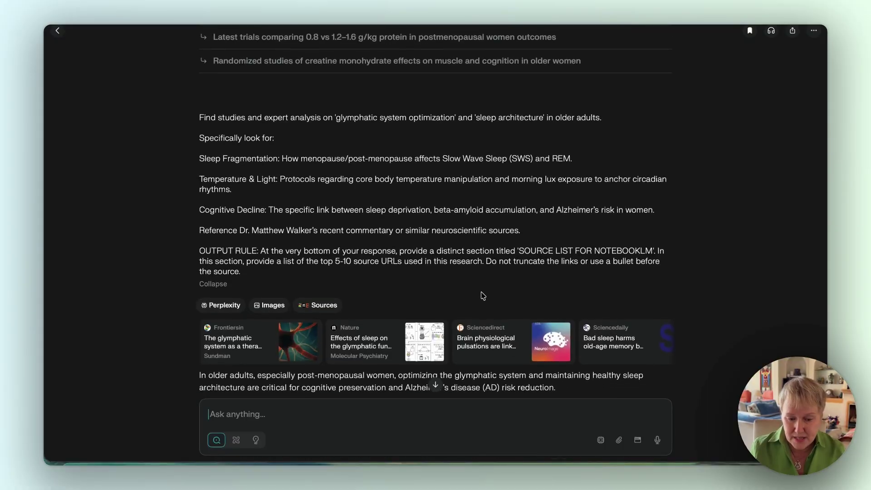
pyautogui.scroll(-20, 484, 295)
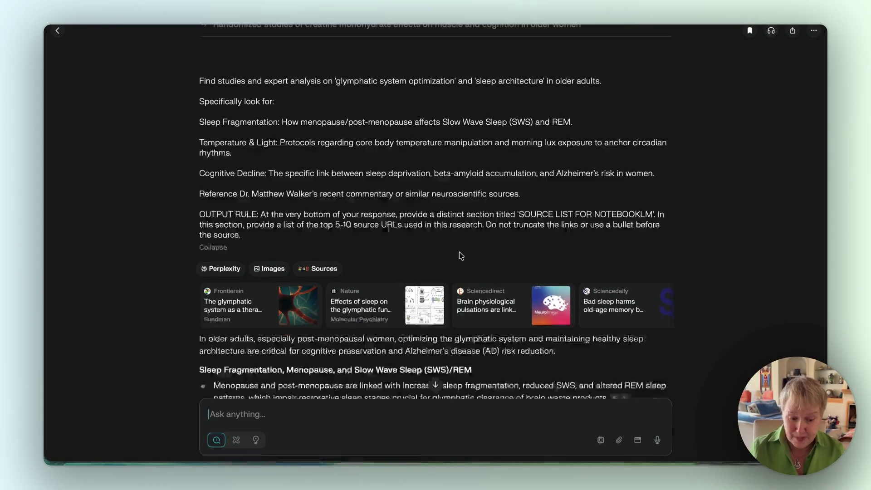
pyautogui.scroll(-18, 461, 256)
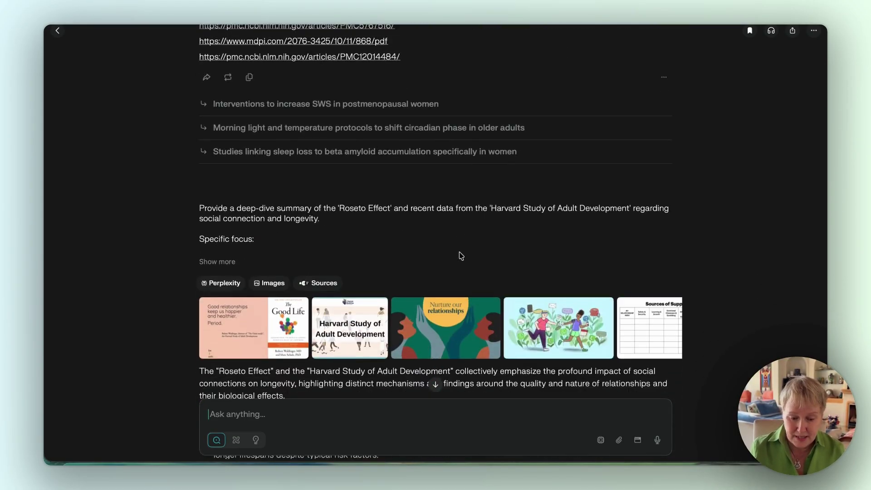
pyautogui.scroll(-4, 461, 256)
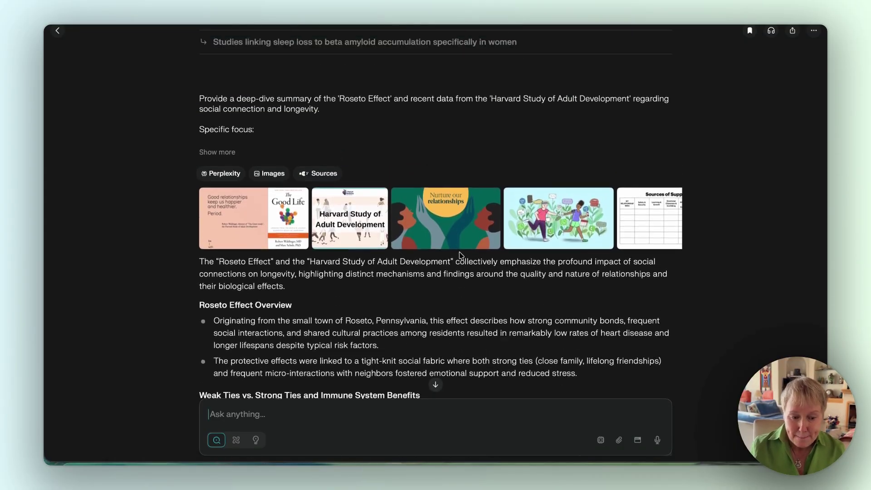
pyautogui.scroll(1, 460, 255)
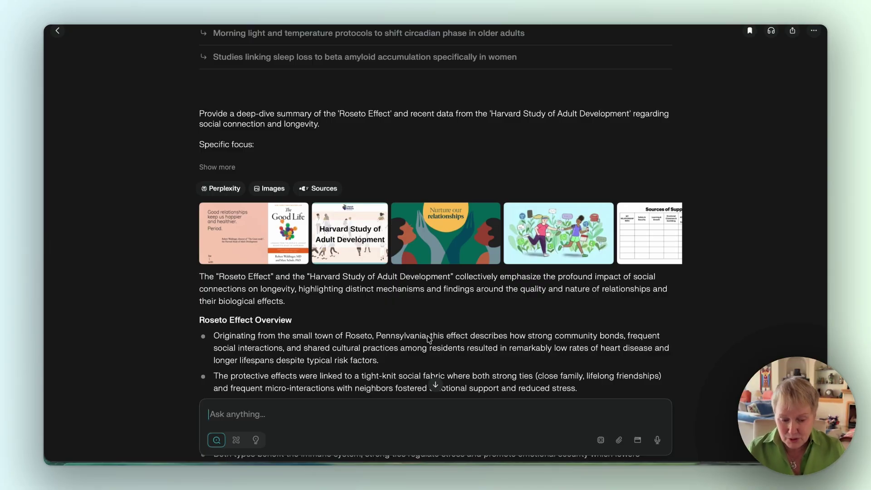
pyautogui.scroll(-15, 406, 374)
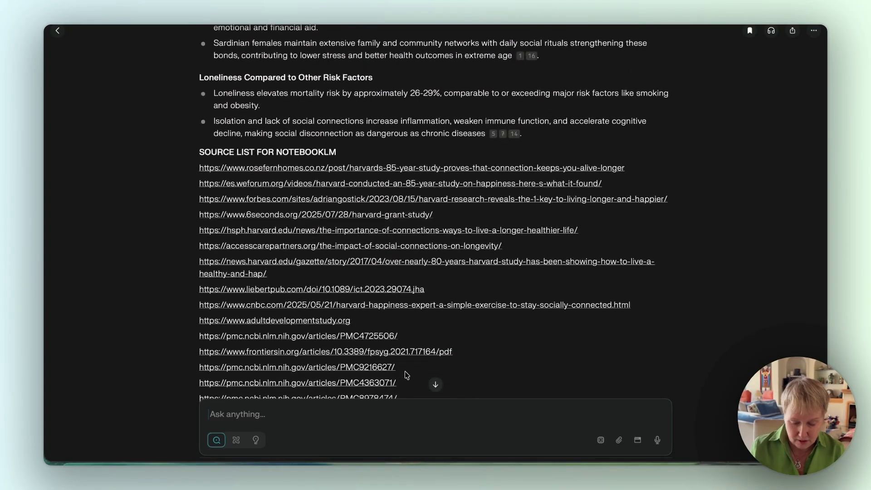
pyautogui.scroll(-10, 407, 374)
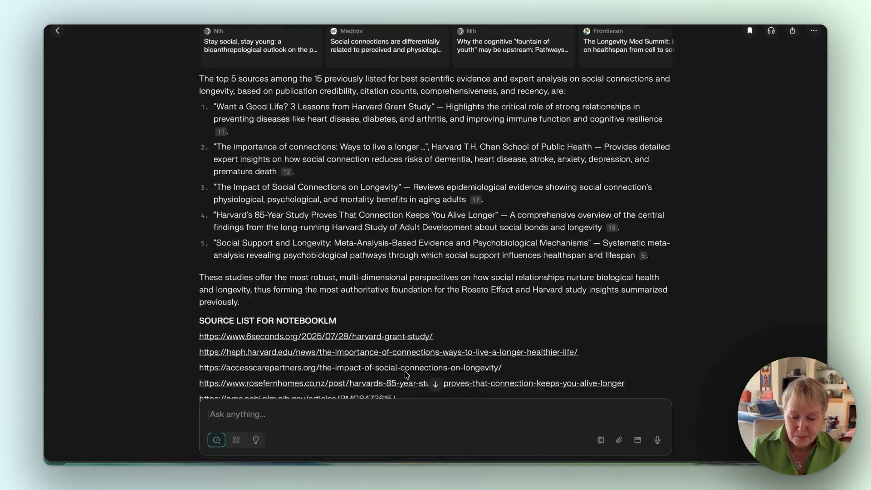
pyautogui.scroll(-10, 406, 374)
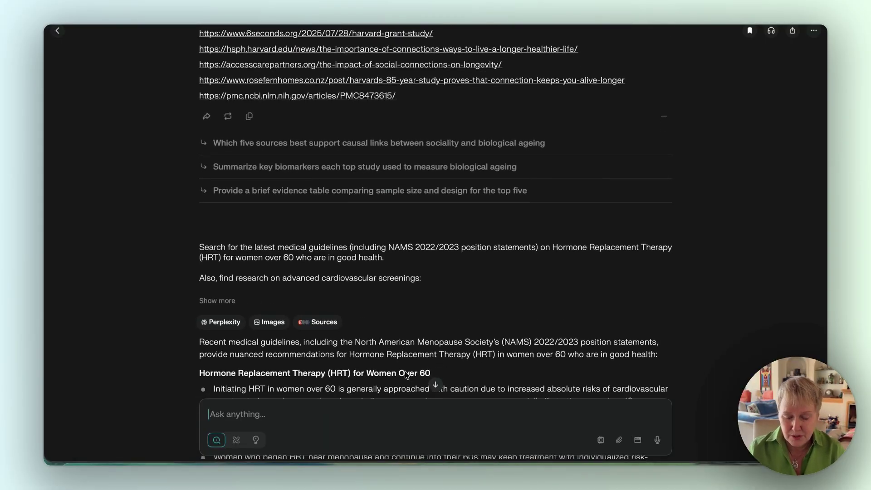
pyautogui.scroll(7, 406, 374)
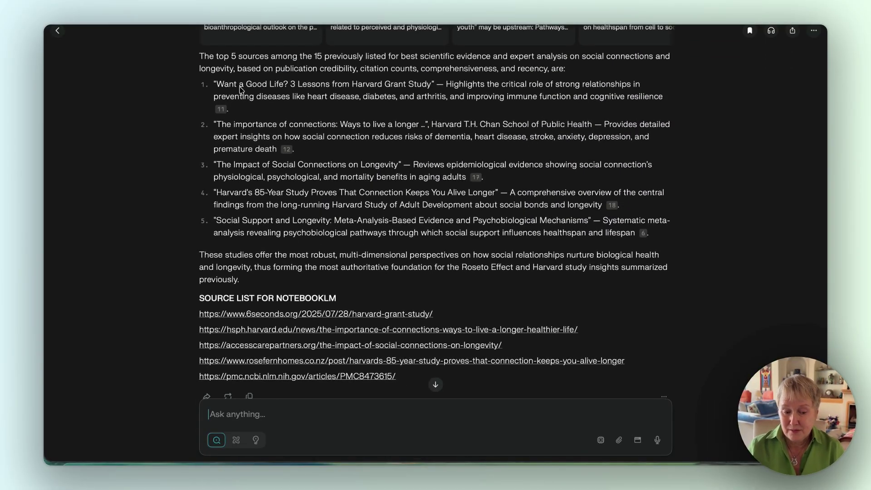
pyautogui.scroll(6, 318, 102)
pyautogui.scroll(7, 317, 102)
pyautogui.scroll(-5, 316, 101)
pyautogui.scroll(-4, 317, 100)
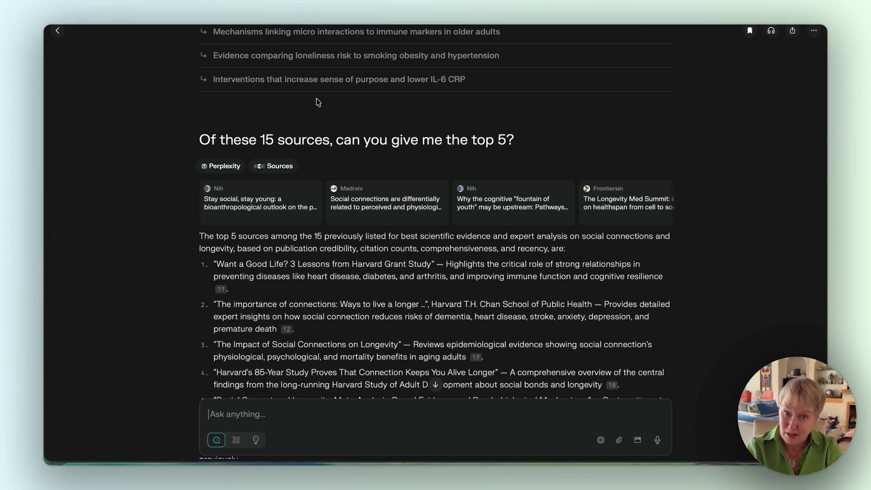
# Step: Scroll through the top-5 social connection sources and the HRT guidelines answer
pyautogui.scroll(-2, 375, 249)
pyautogui.scroll(-2, 375, 249)
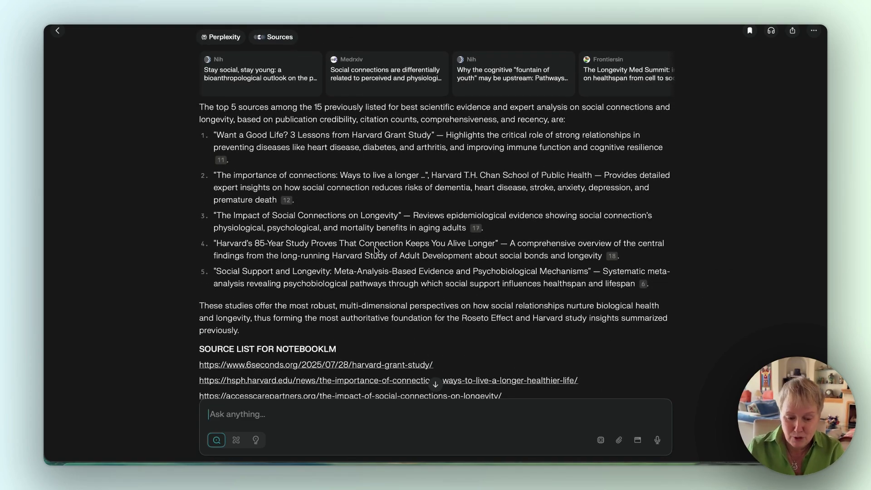
pyautogui.scroll(-1, 375, 248)
pyautogui.scroll(-12, 375, 248)
pyautogui.scroll(-3, 375, 249)
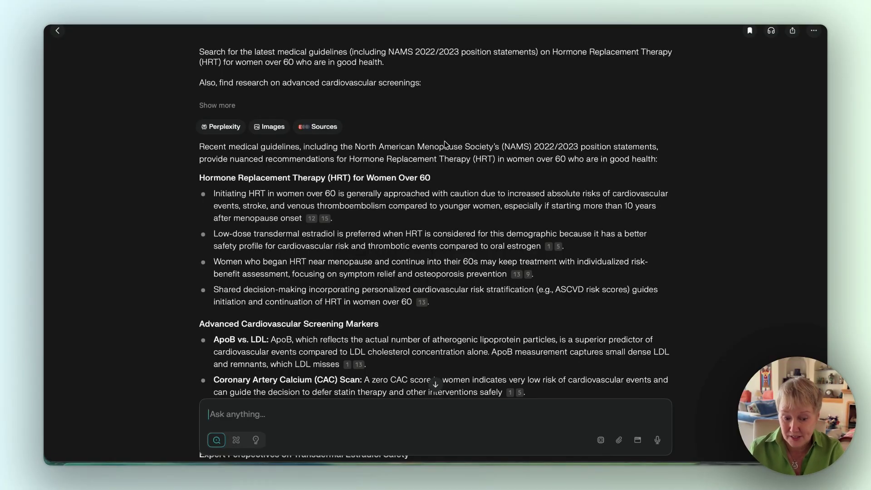
pyautogui.scroll(-10, 445, 144)
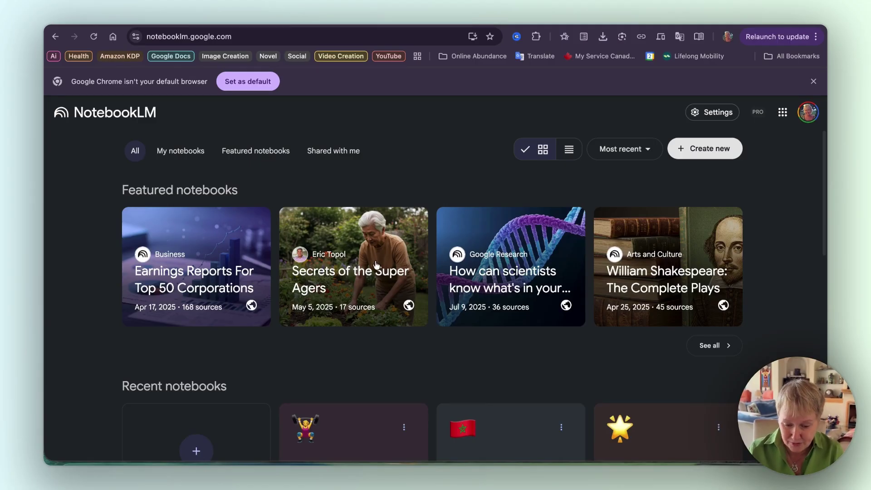
# Step: Open the '61 & Thriving Until 100!' notebook and view the Website source dialog without adding anything
pyautogui.scroll(-3, 377, 266)
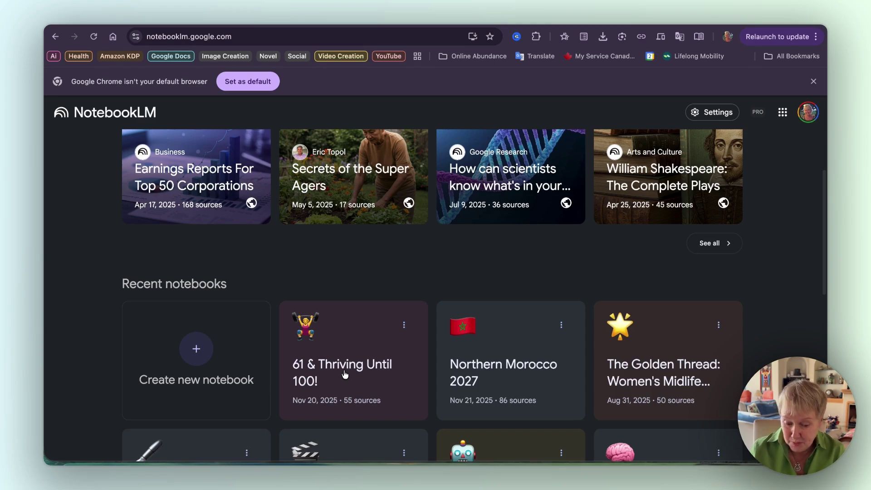
pyautogui.click(345, 374)
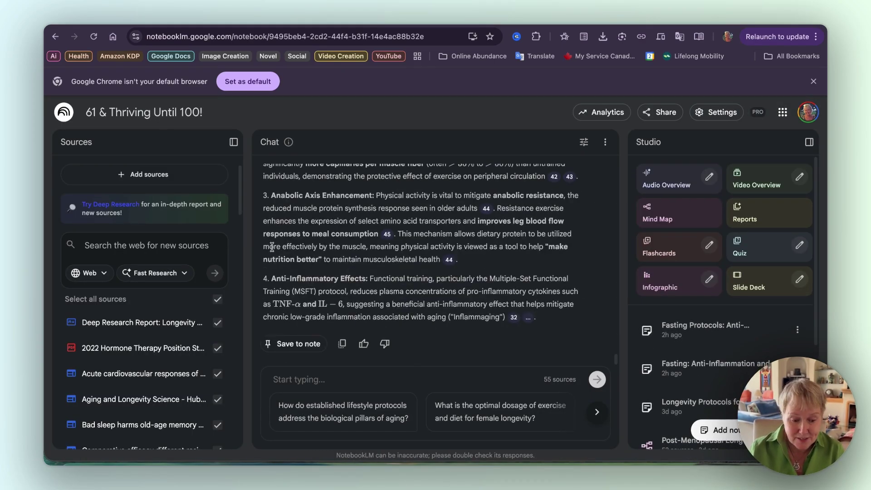
pyautogui.click(149, 179)
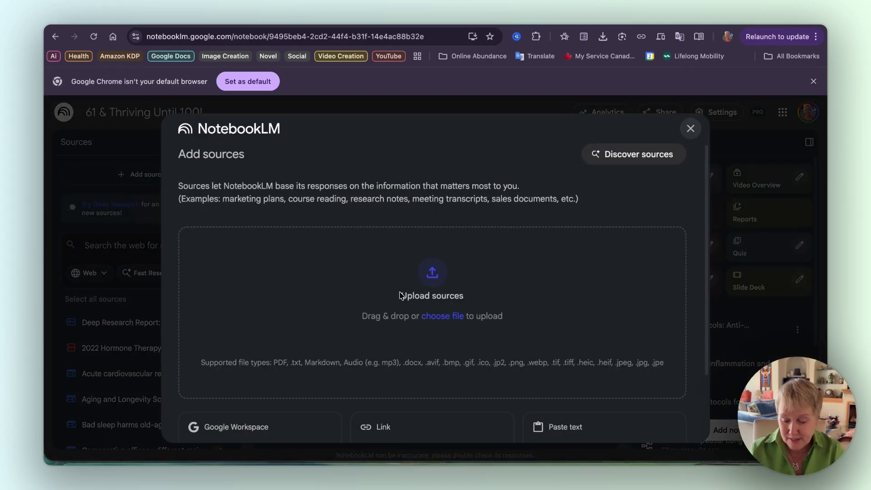
pyautogui.scroll(-3, 391, 341)
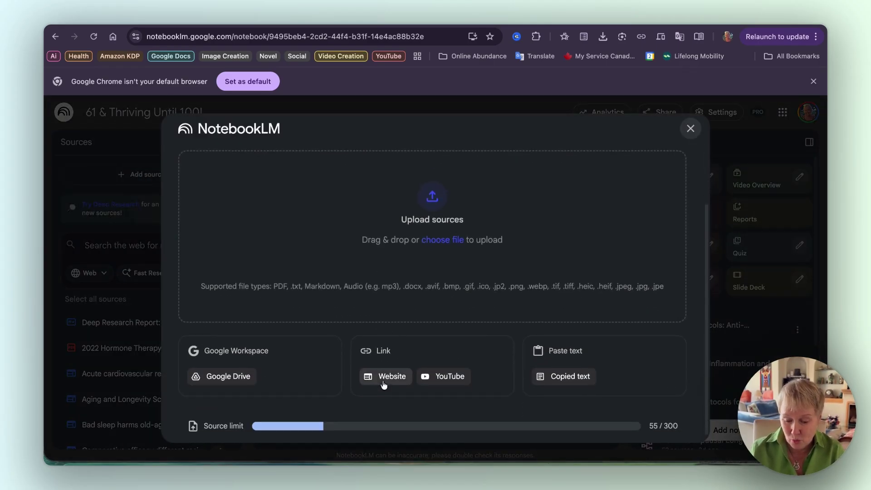
pyautogui.click(384, 384)
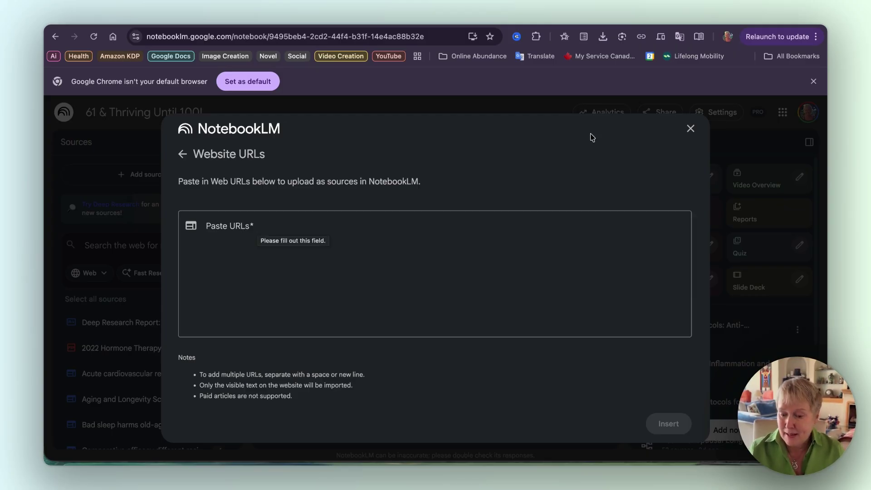
pyautogui.click(691, 129)
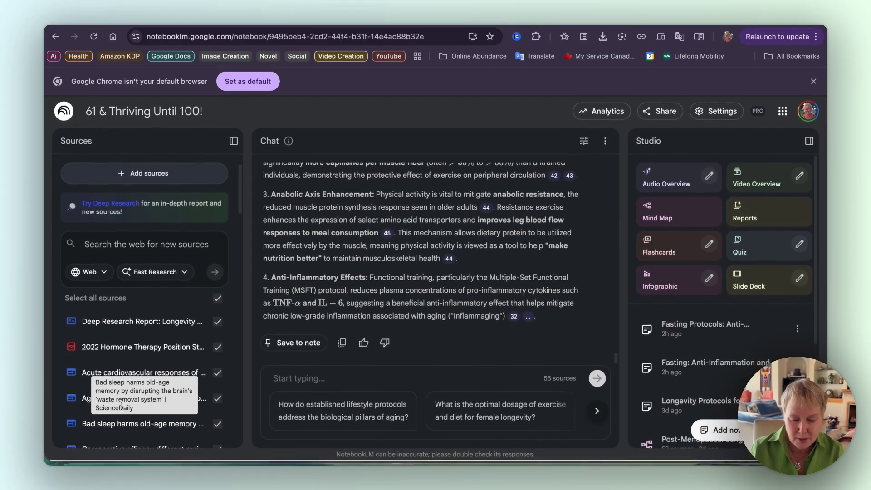
pyautogui.scroll(-3, 173, 354)
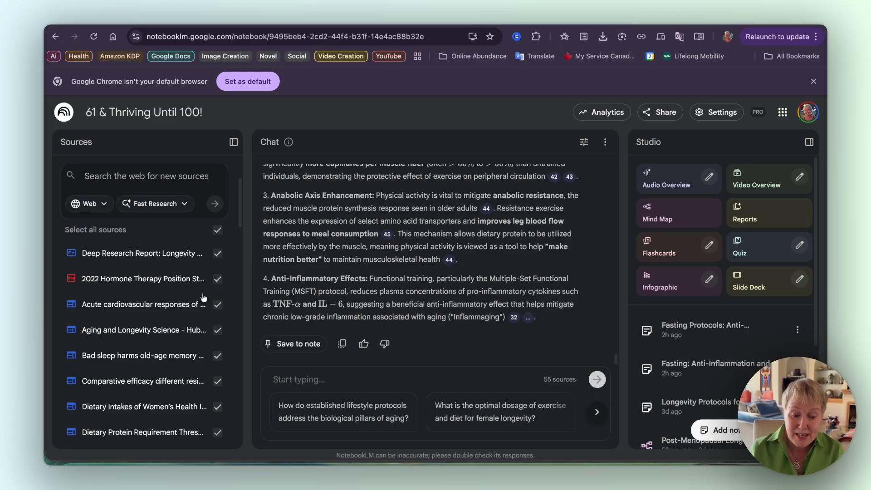
# Step: Change the Sources panel web search mode from Fast Research to Deep Research
pyautogui.scroll(3, 158, 281)
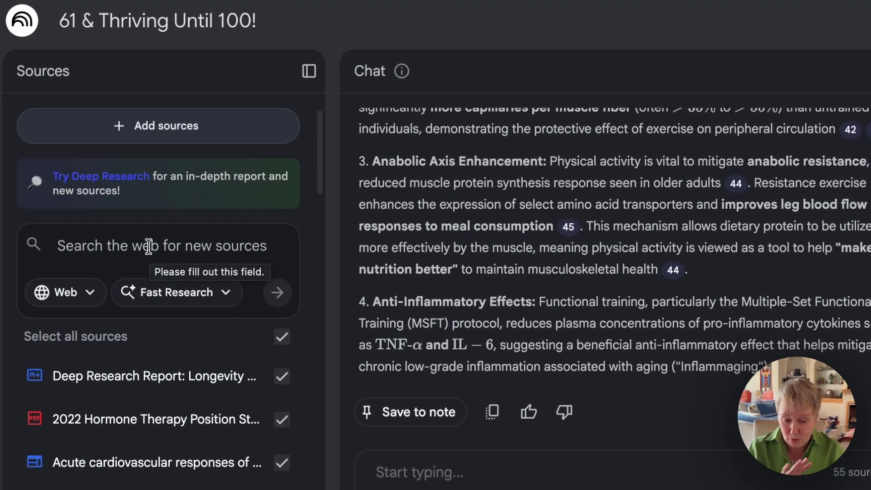
pyautogui.click(226, 295)
pyautogui.click(131, 385)
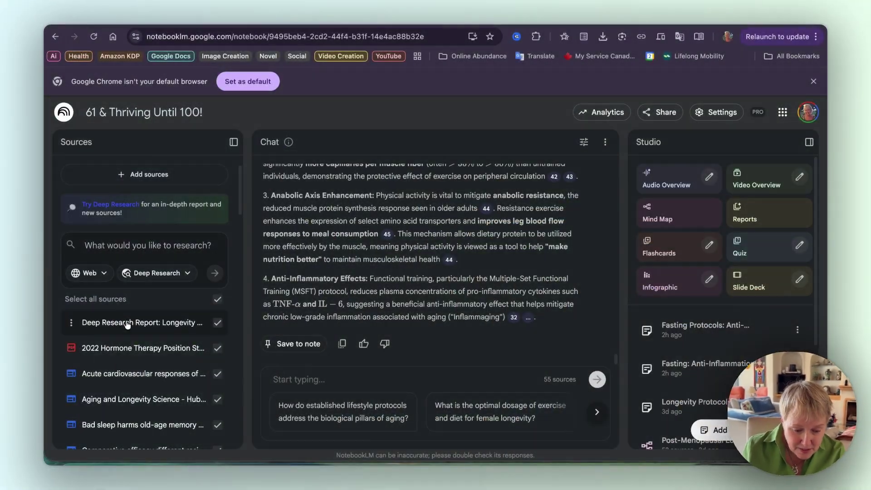
# Step: Open the 'Deep Research Report: Longevity…' source and scroll through its source guide and text
pyautogui.click(128, 324)
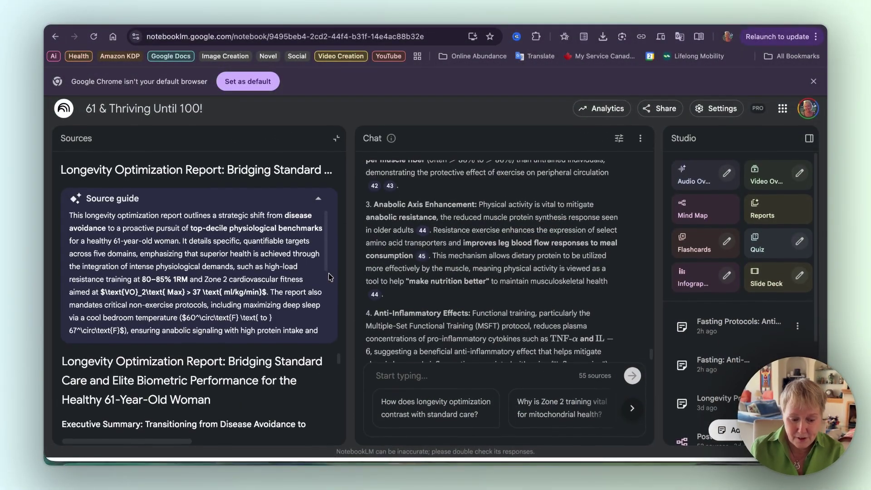
pyautogui.scroll(-2, 271, 404)
pyautogui.scroll(2, 331, 381)
pyautogui.scroll(-1, 331, 382)
pyautogui.scroll(1, 332, 382)
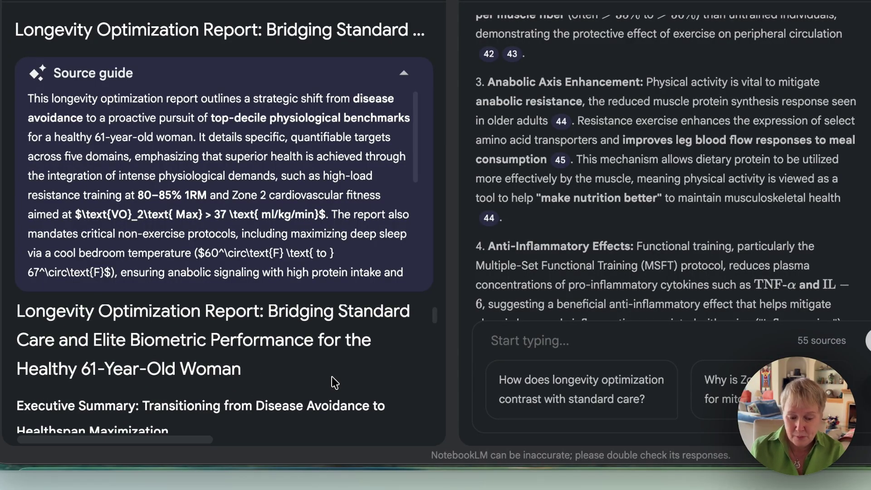
pyautogui.scroll(-1, 331, 377)
pyautogui.scroll(-5, 332, 378)
pyautogui.scroll(1, 332, 381)
pyautogui.scroll(-10, 331, 381)
pyautogui.scroll(-2, 332, 381)
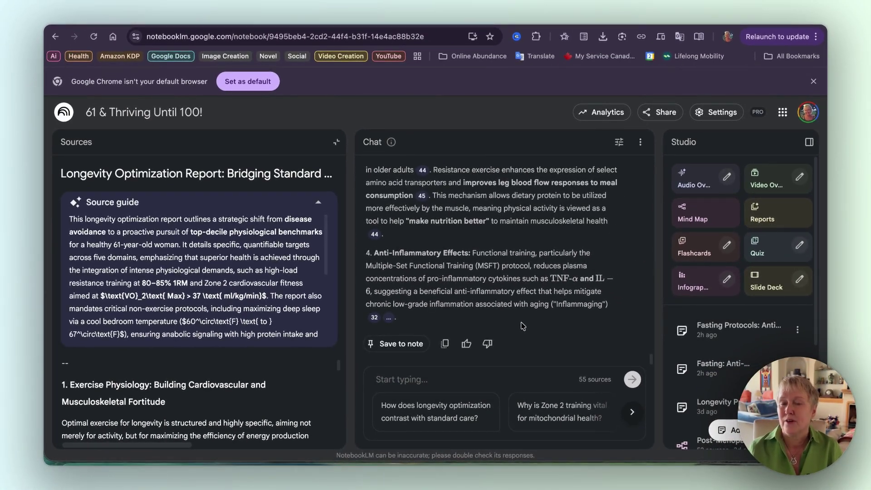
# Step: Scroll through the earlier chat answers on the 42-hour fasting schedule and bone health
pyautogui.scroll(15, 521, 313)
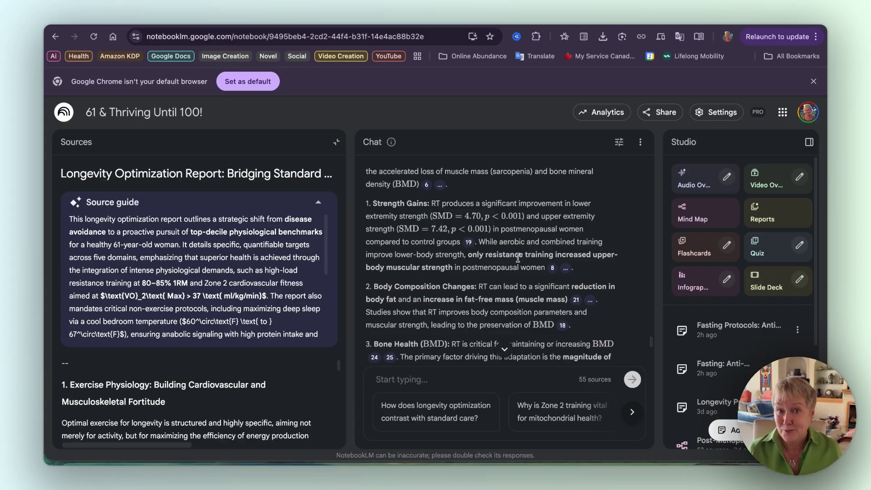
pyautogui.scroll(-15, 485, 255)
pyautogui.scroll(1, 475, 258)
pyautogui.scroll(-8, 475, 257)
pyautogui.scroll(10, 475, 257)
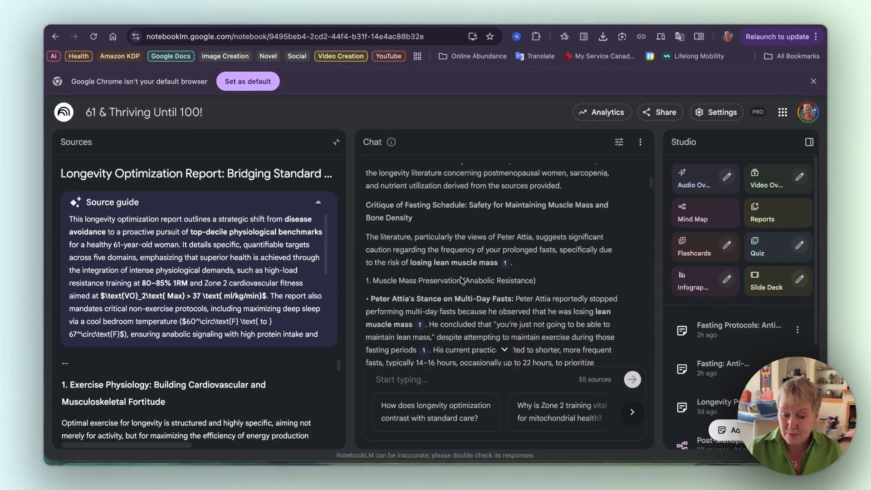
pyautogui.scroll(-1, 461, 277)
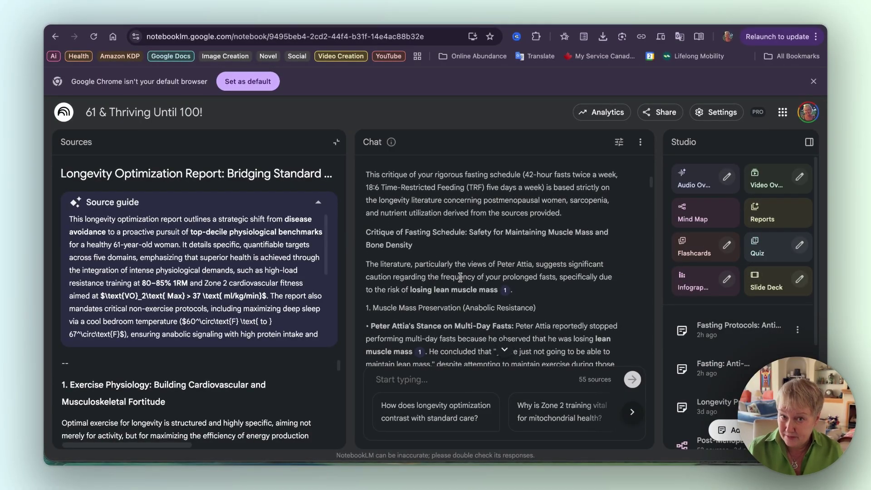
pyautogui.scroll(-10, 460, 277)
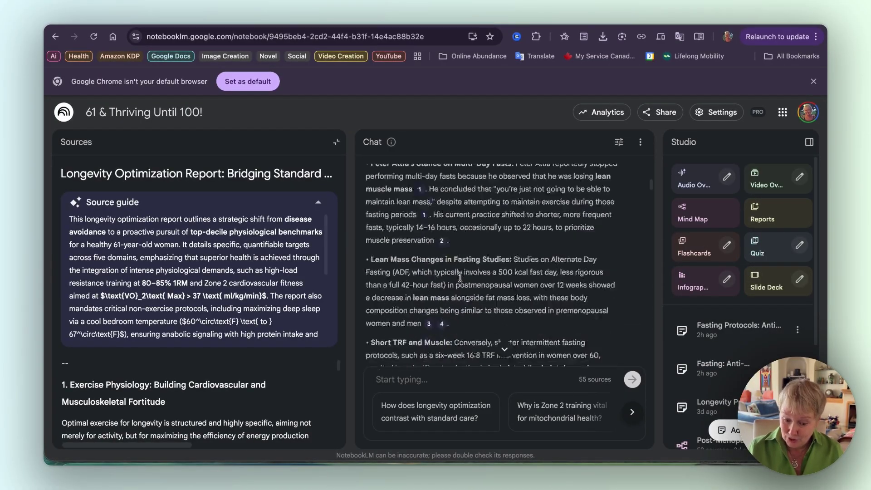
pyautogui.scroll(-3, 460, 278)
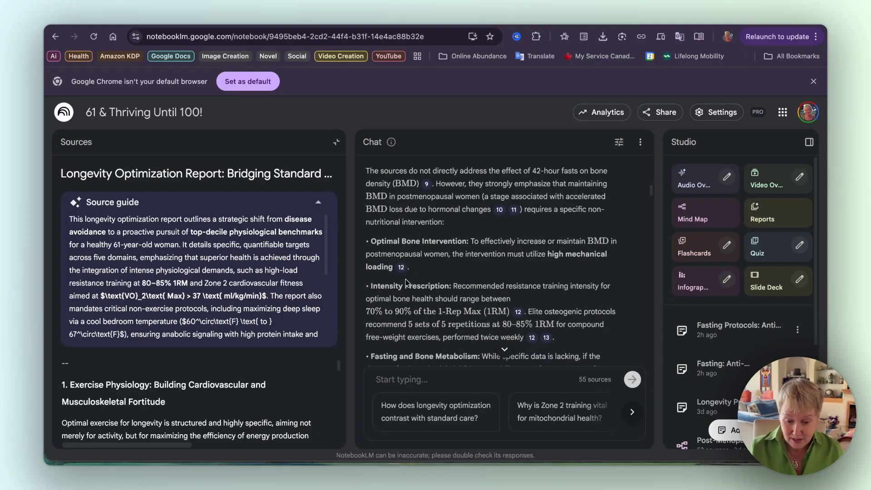
pyautogui.scroll(-1, 440, 270)
pyautogui.scroll(-10, 440, 270)
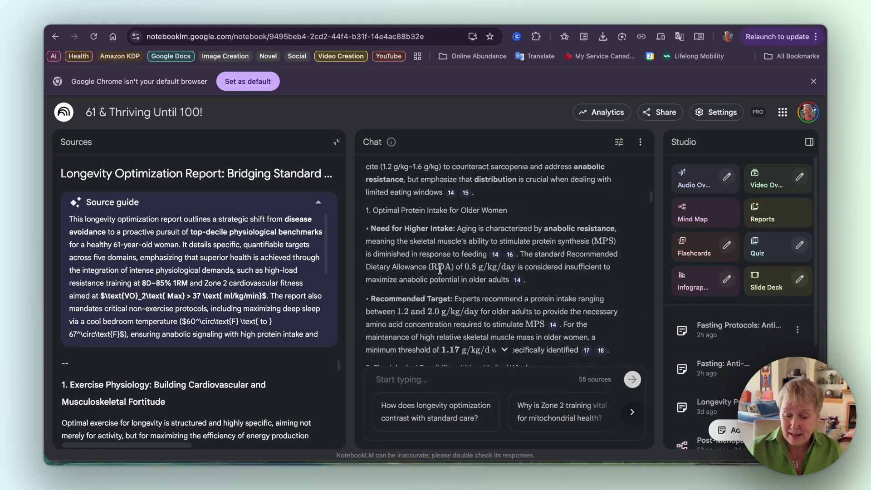
pyautogui.scroll(-8, 439, 273)
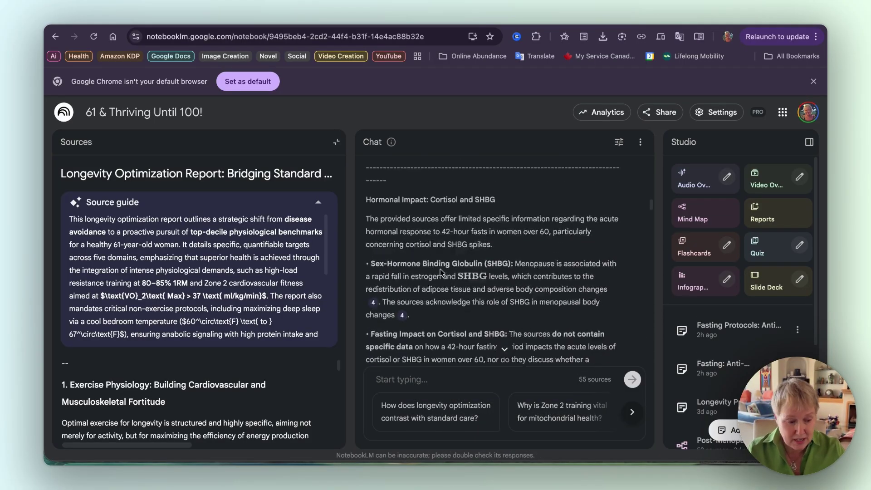
pyautogui.scroll(-8, 440, 269)
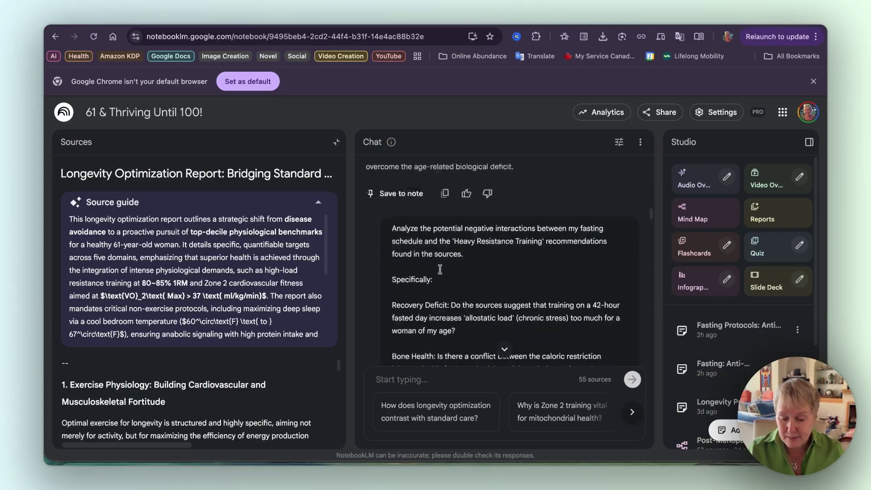
pyautogui.scroll(1, 439, 269)
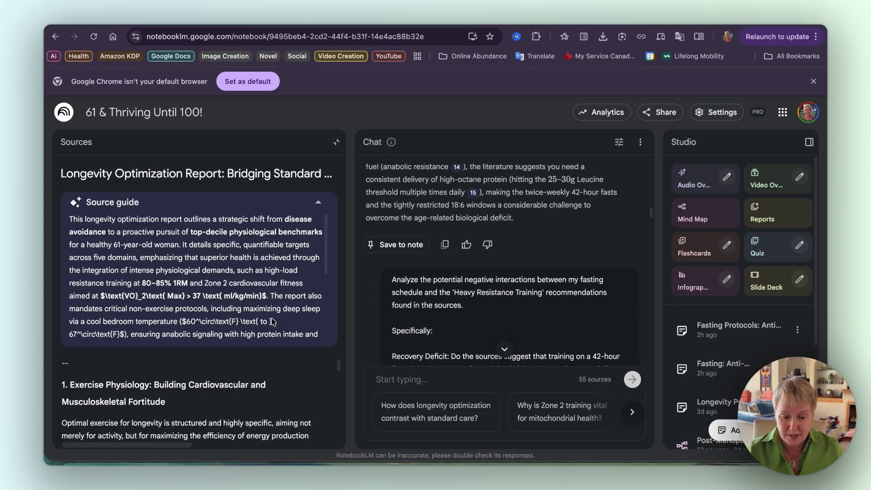
pyautogui.click(336, 142)
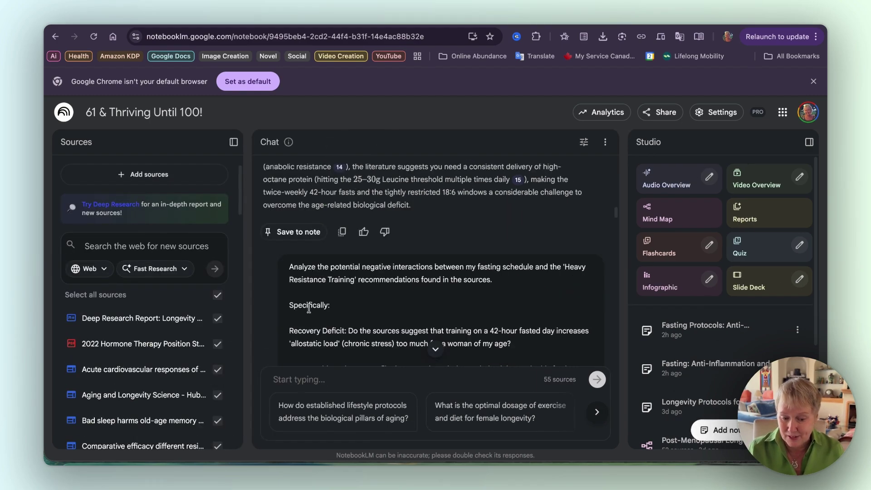
pyautogui.scroll(-10, 547, 293)
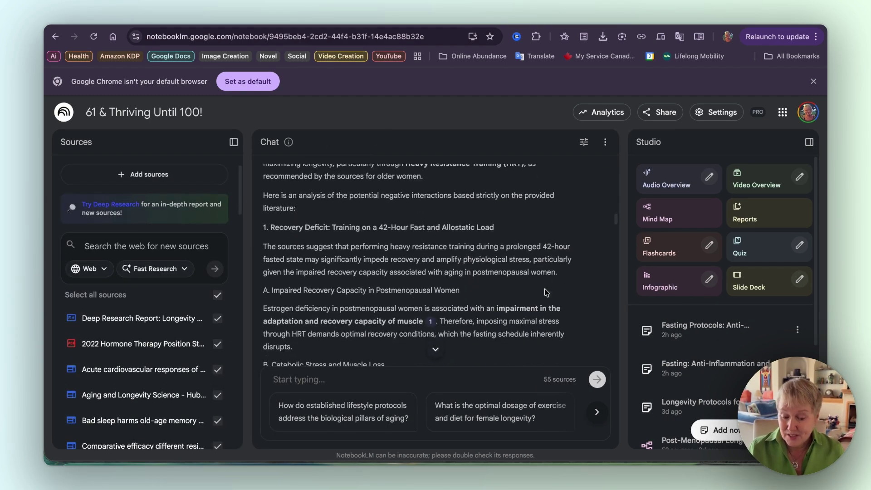
pyautogui.scroll(5, 547, 293)
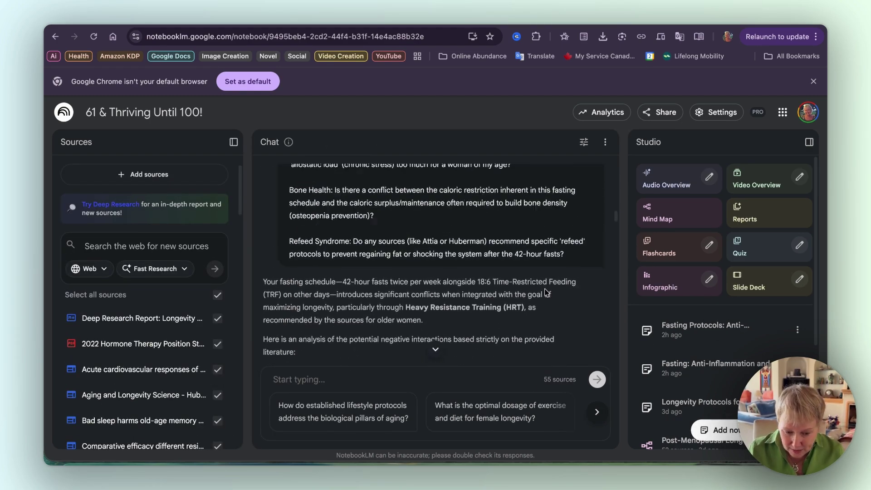
pyautogui.scroll(-1, 547, 293)
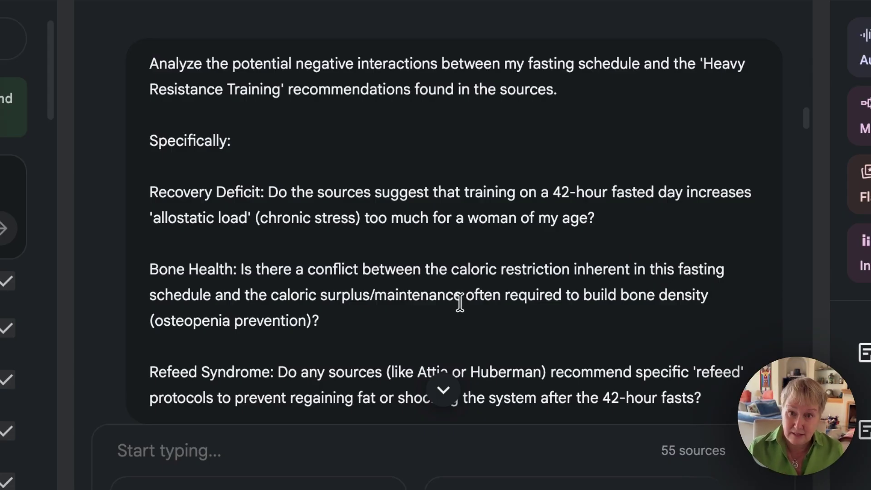
pyautogui.scroll(-5, 459, 302)
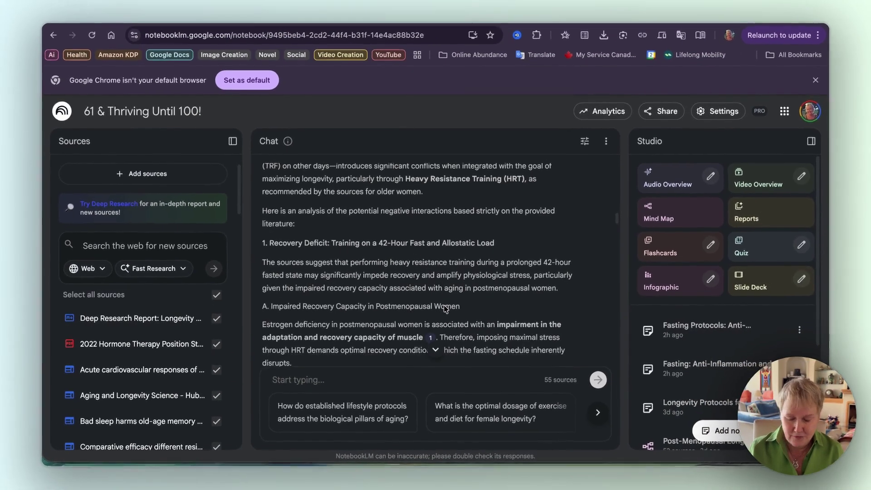
pyautogui.scroll(1, 444, 305)
pyautogui.scroll(-1, 444, 305)
pyautogui.scroll(-15, 443, 305)
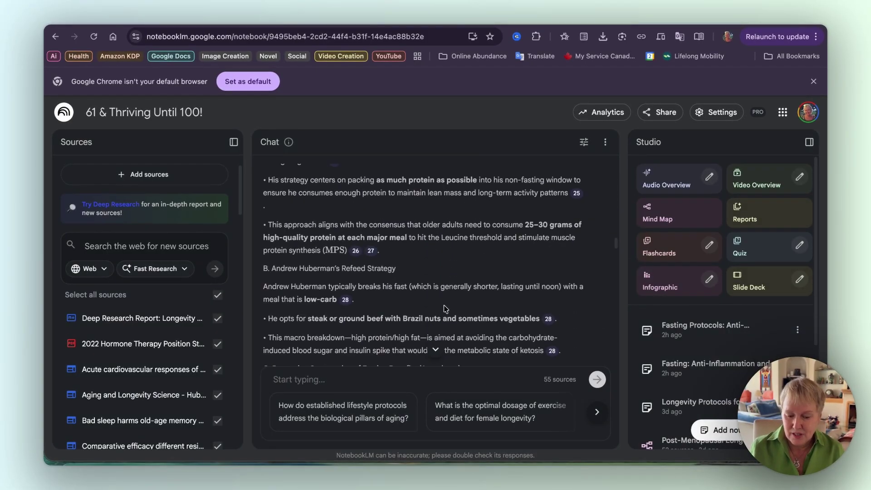
pyautogui.scroll(-10, 444, 305)
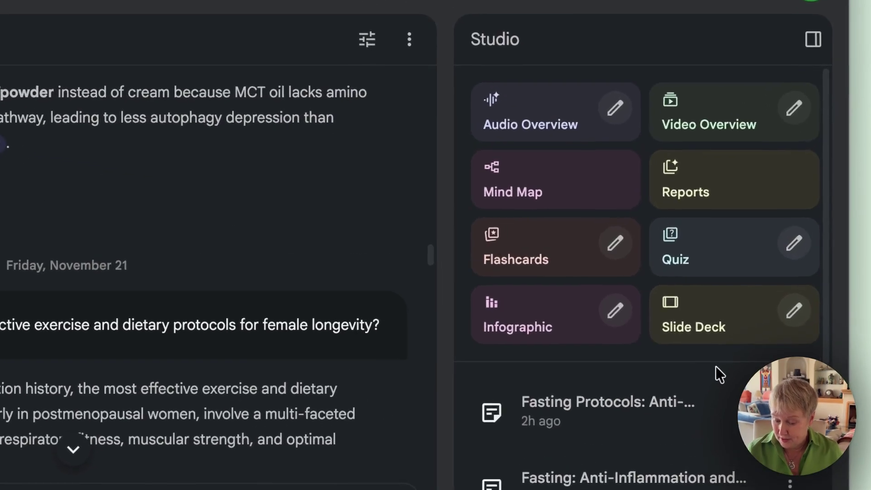
# Step: Read through the lifestyle-interventions literature review, then collapse it back to the Studio notes list
pyautogui.scroll(-5, 760, 310)
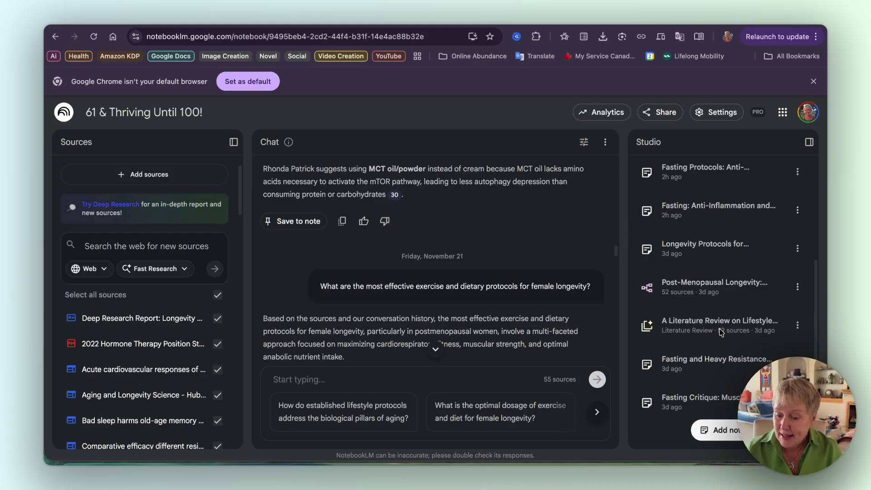
pyautogui.click(722, 334)
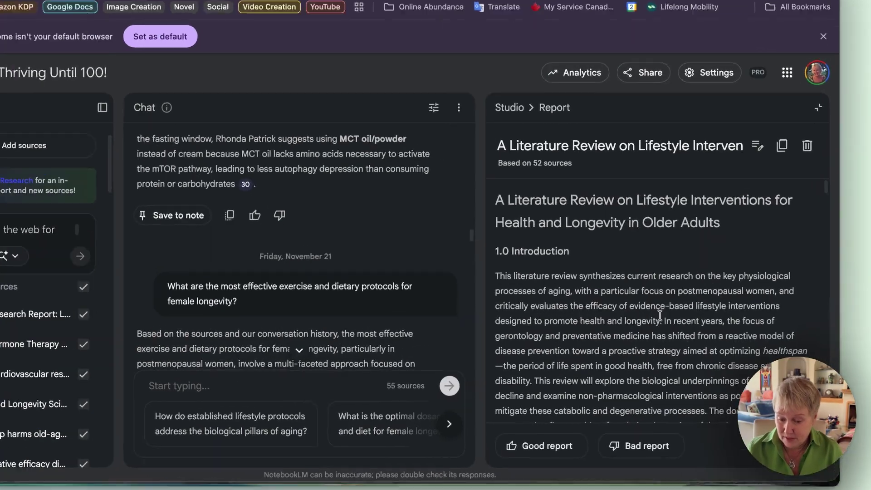
pyautogui.scroll(-20, 652, 296)
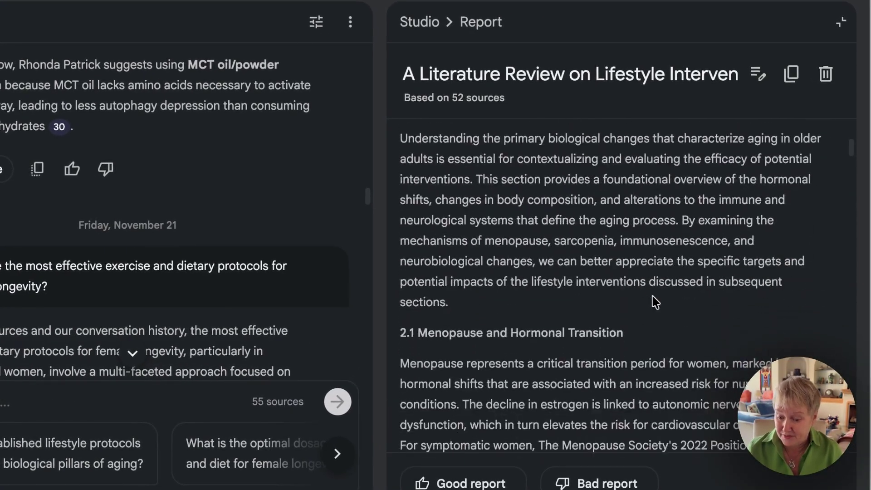
pyautogui.scroll(-15, 652, 296)
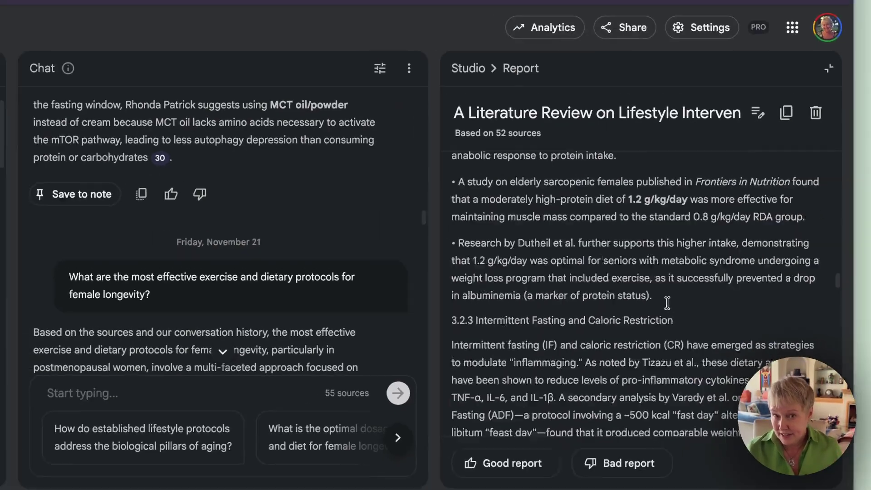
pyautogui.scroll(-8, 667, 304)
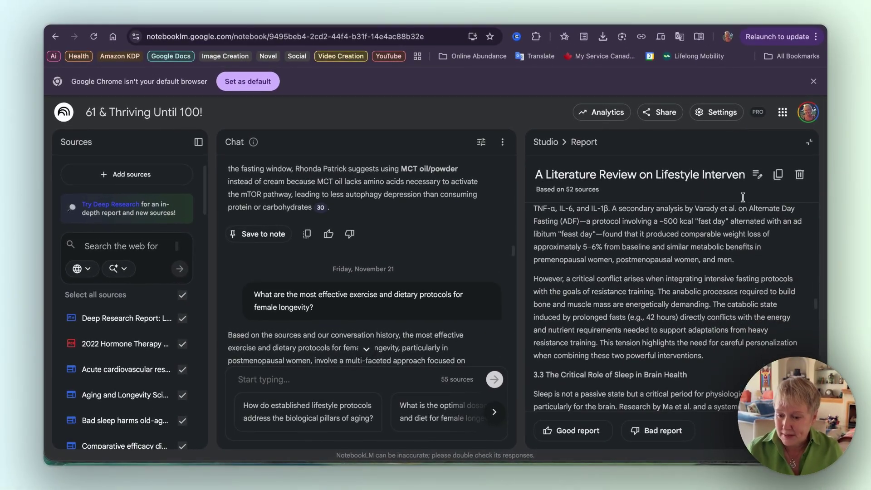
pyautogui.click(810, 142)
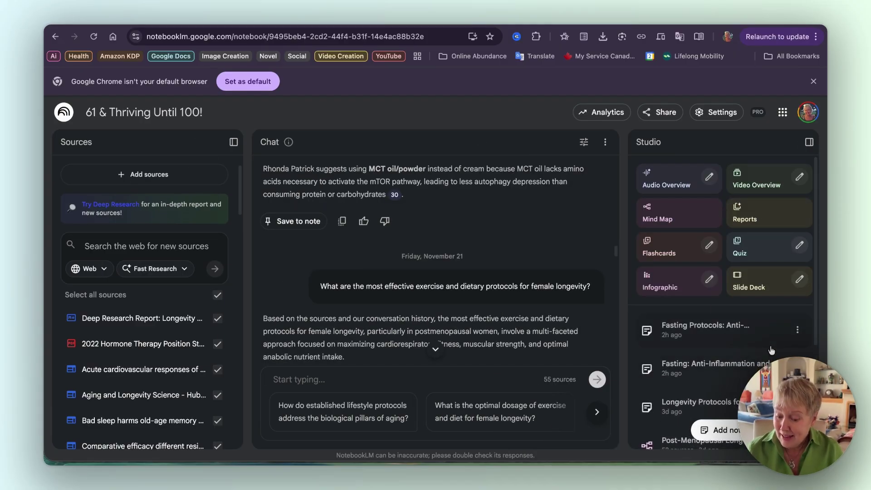
pyautogui.scroll(-5, 711, 373)
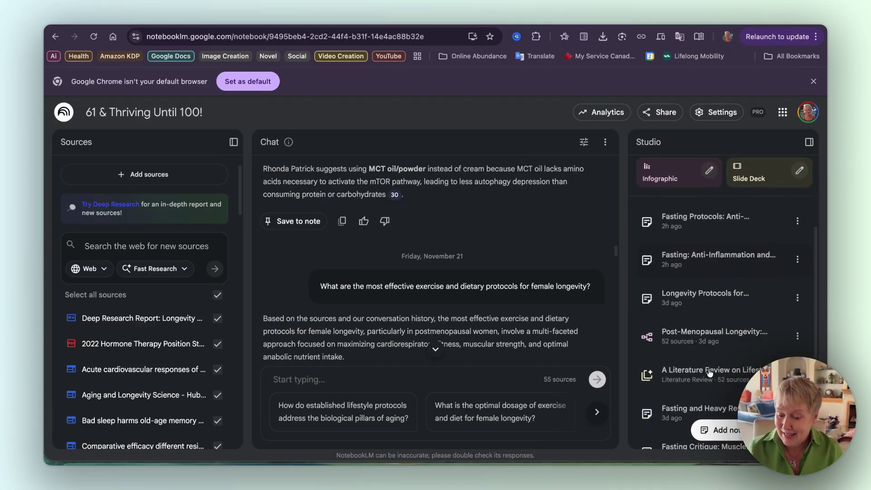
# Step: Expand the mind map through Exercise Protocols, Muscular Strength and Functional Training (>60 years), then shrink it
pyautogui.click(704, 338)
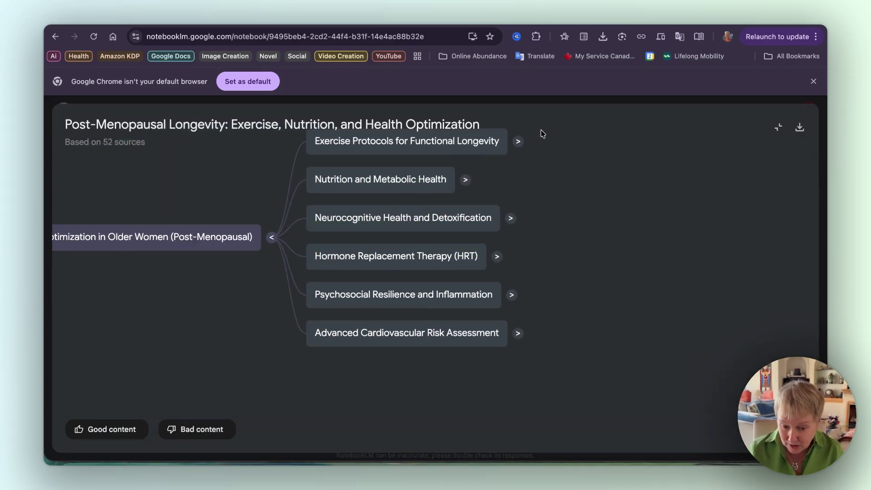
pyautogui.click(517, 142)
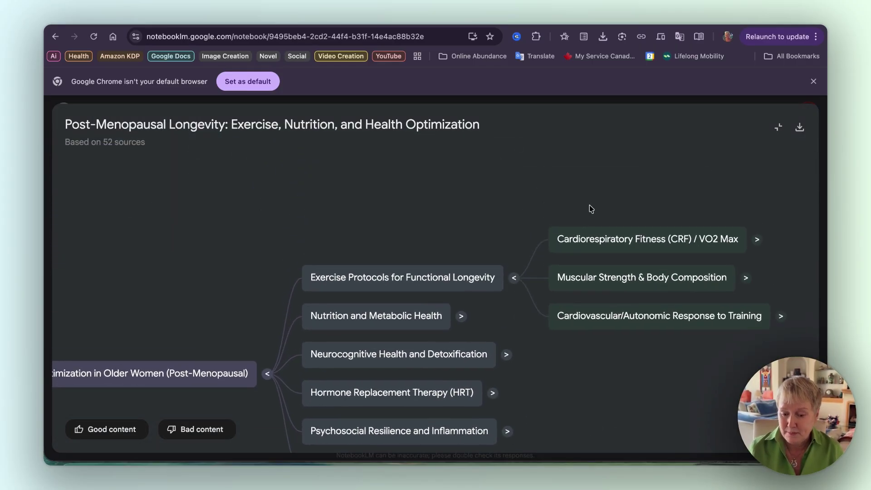
pyautogui.click(744, 278)
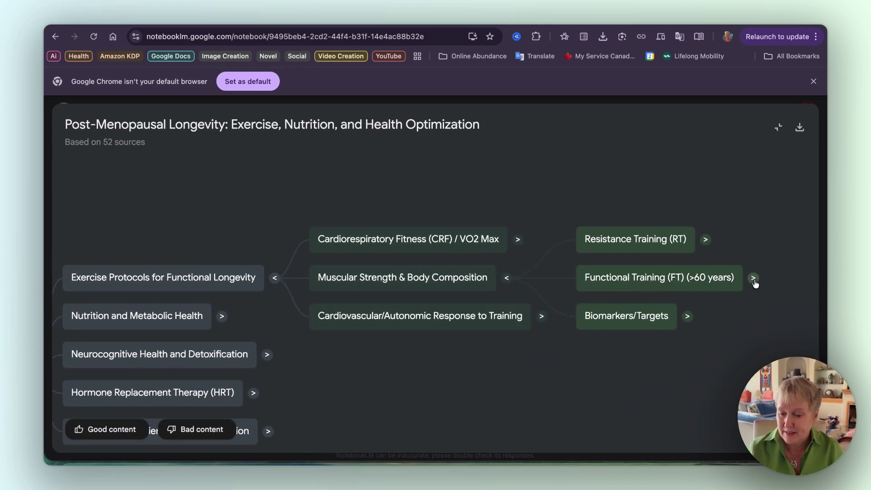
pyautogui.click(754, 278)
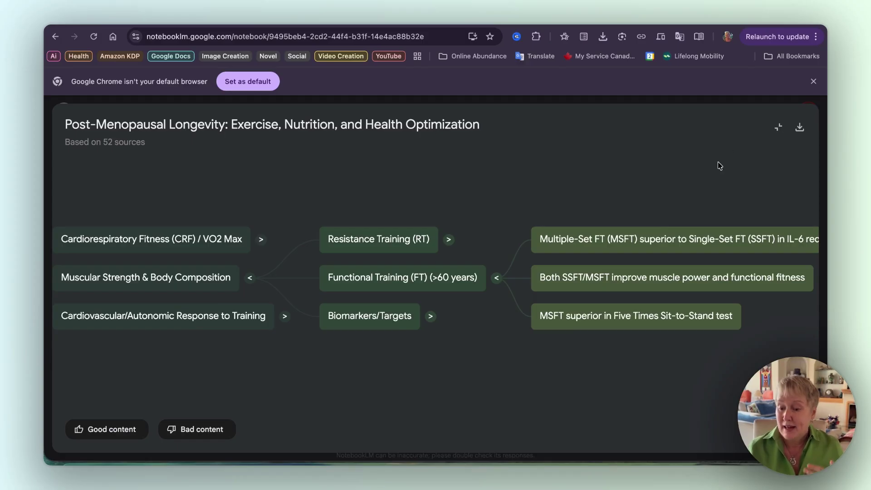
pyautogui.click(779, 128)
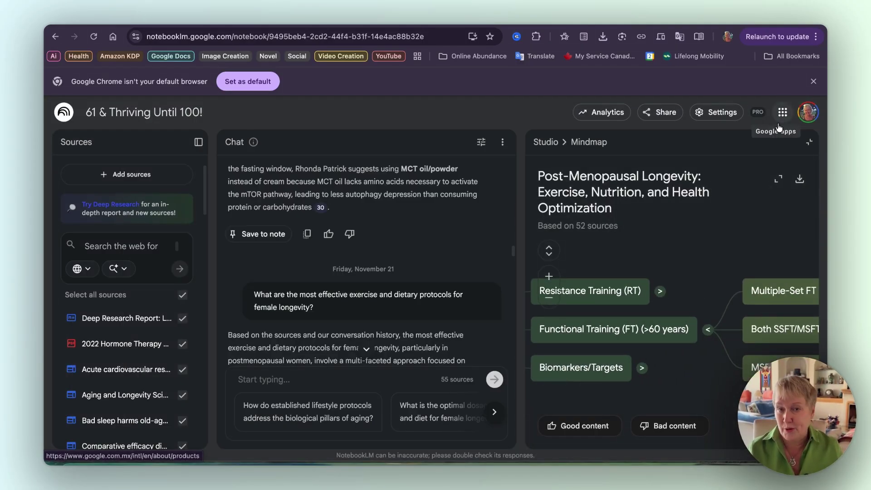
# Step: Collapse the mind map and scroll through the chat's answer on fasting and protecting lean muscle
pyautogui.click(810, 144)
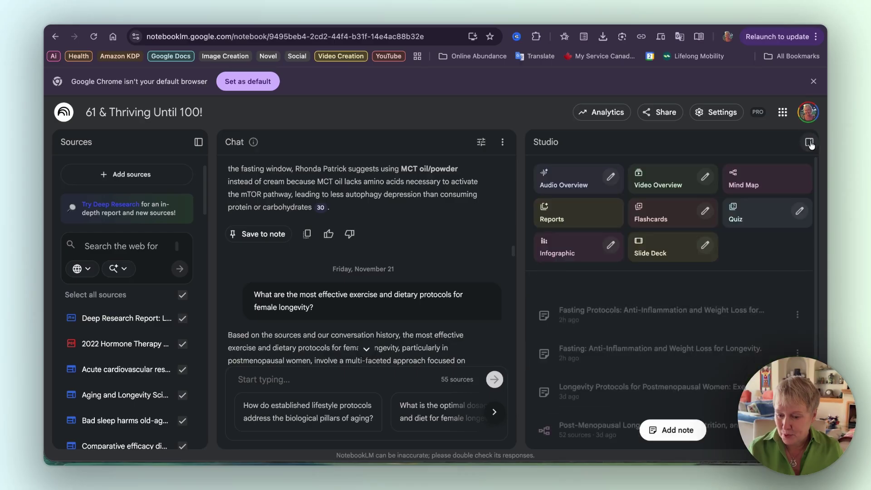
pyautogui.scroll(-15, 360, 314)
pyautogui.scroll(-20, 360, 314)
pyautogui.scroll(-10, 360, 317)
pyautogui.scroll(10, 360, 317)
pyautogui.scroll(10, 360, 322)
pyautogui.scroll(10, 361, 323)
pyautogui.scroll(10, 361, 323)
pyautogui.scroll(1, 359, 320)
pyautogui.scroll(-5, 359, 319)
pyautogui.scroll(10, 359, 319)
pyautogui.scroll(9, 359, 320)
pyautogui.scroll(-4, 358, 319)
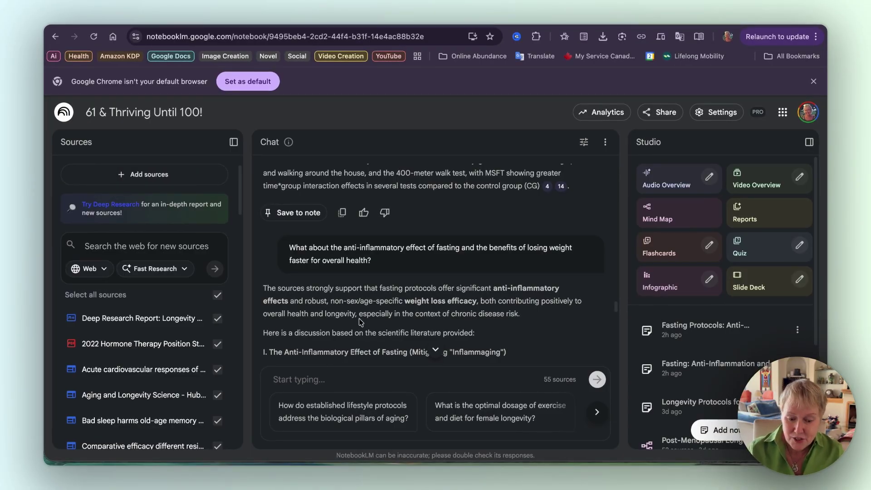
pyautogui.scroll(-4, 361, 323)
pyautogui.scroll(-3, 359, 319)
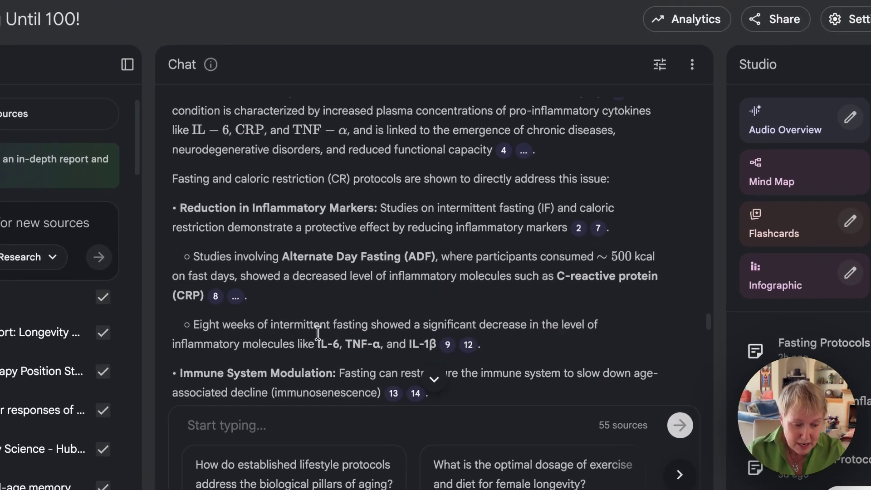
pyautogui.scroll(-10, 318, 333)
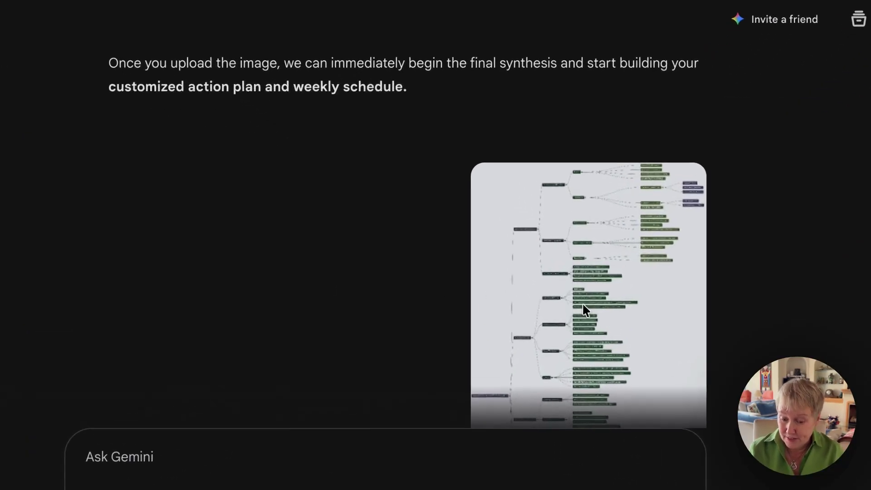
# Step: Scroll Gemini's reply down to its four questions on weight, heavy weights and training time
pyautogui.scroll(-2, 311, 316)
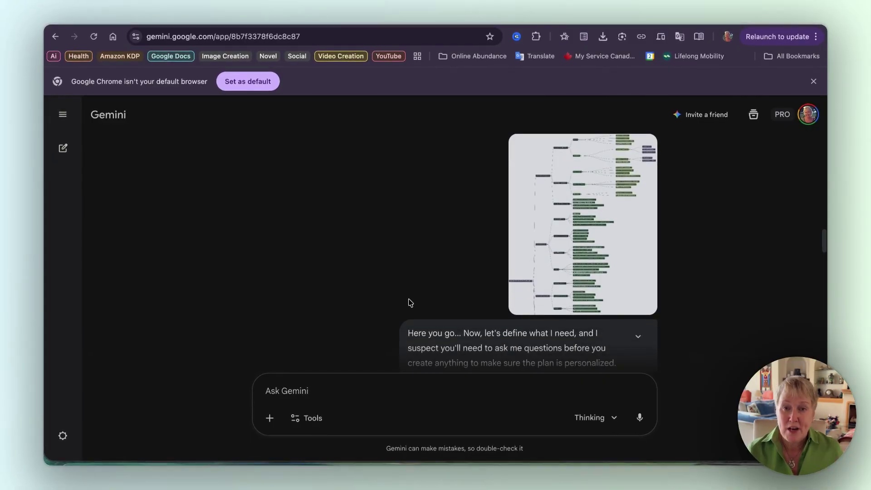
pyautogui.scroll(1, 411, 303)
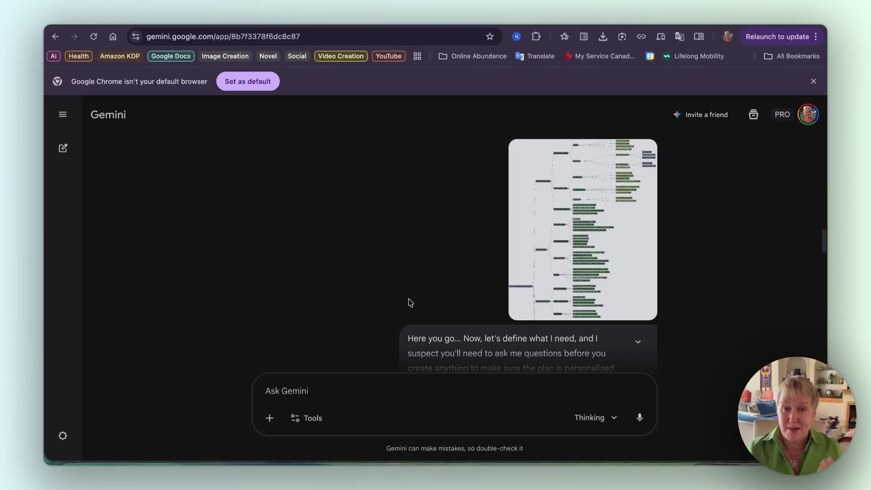
pyautogui.scroll(-15, 411, 303)
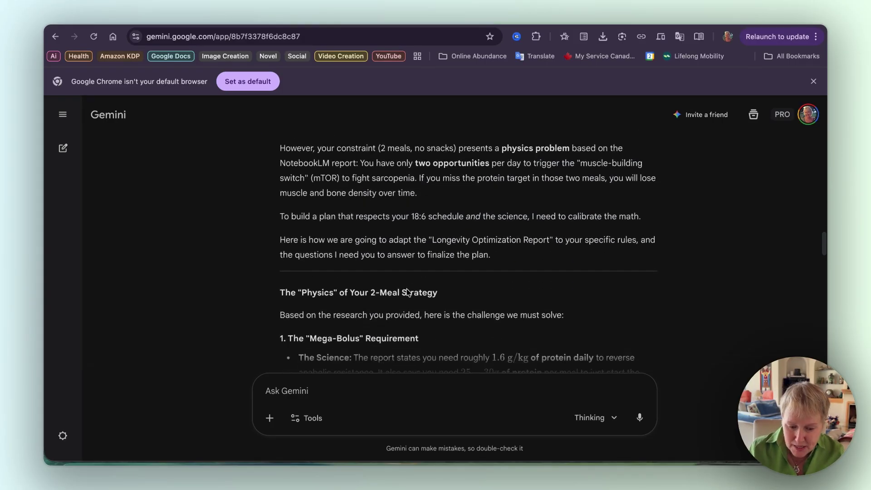
pyautogui.scroll(-5, 408, 292)
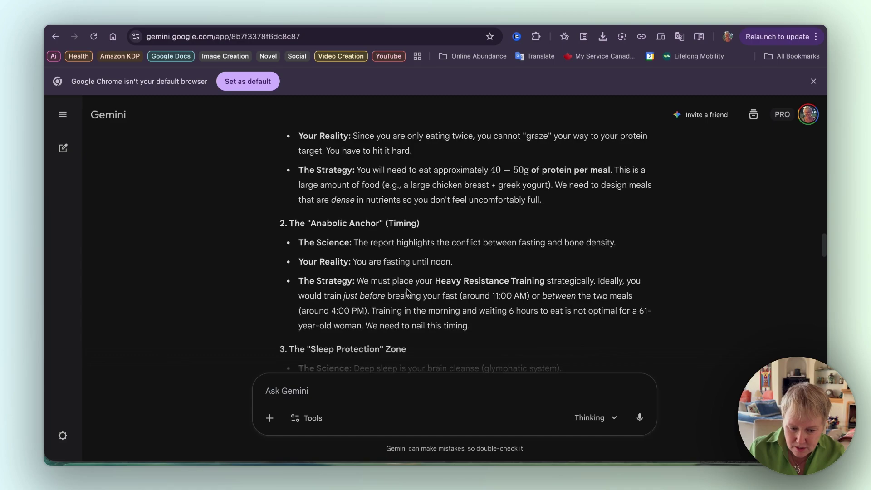
pyautogui.scroll(-5, 408, 292)
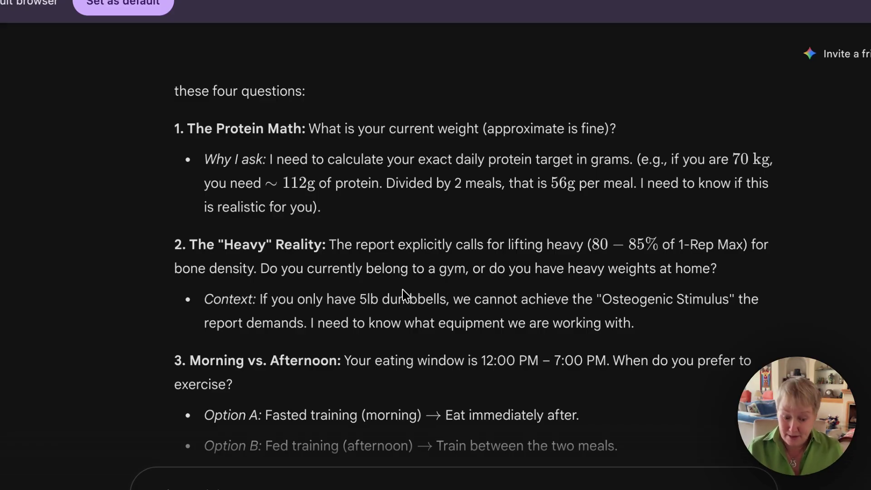
# Step: Scroll through Gemini's questions and its response to the answers sent
pyautogui.scroll(-3, 487, 327)
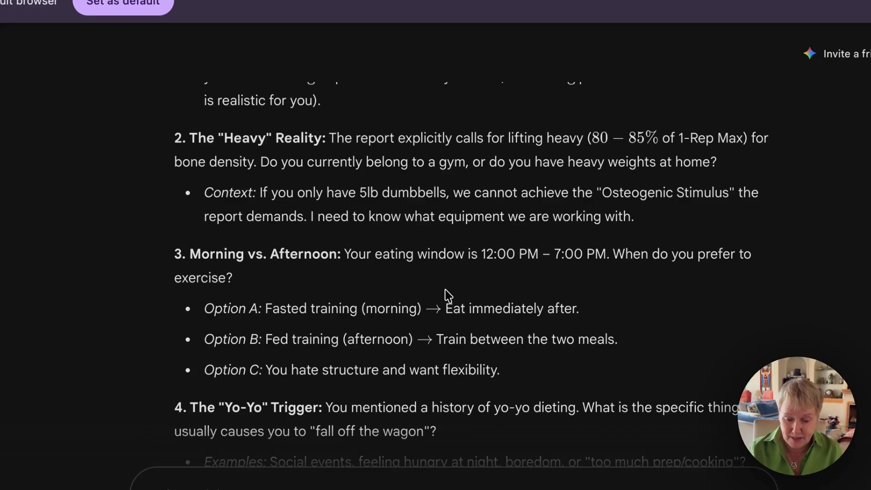
pyautogui.scroll(-3, 447, 295)
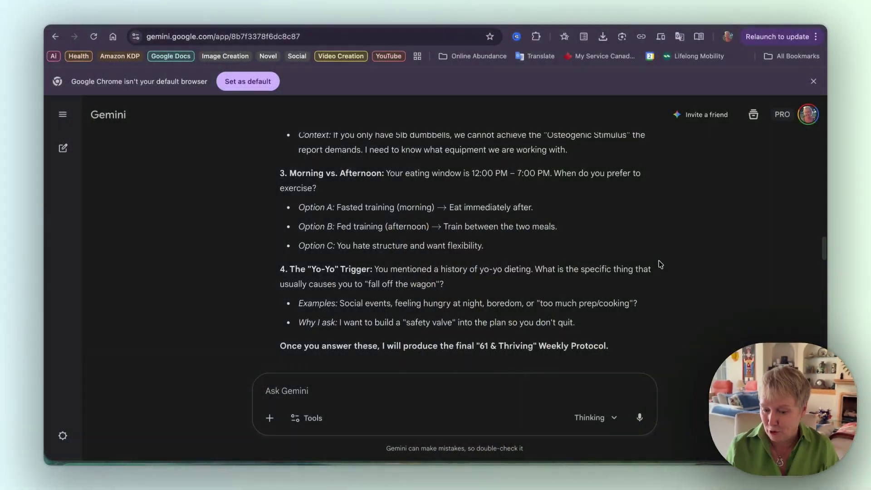
pyautogui.scroll(2, 710, 246)
pyautogui.scroll(-2, 710, 246)
pyautogui.scroll(3, 711, 247)
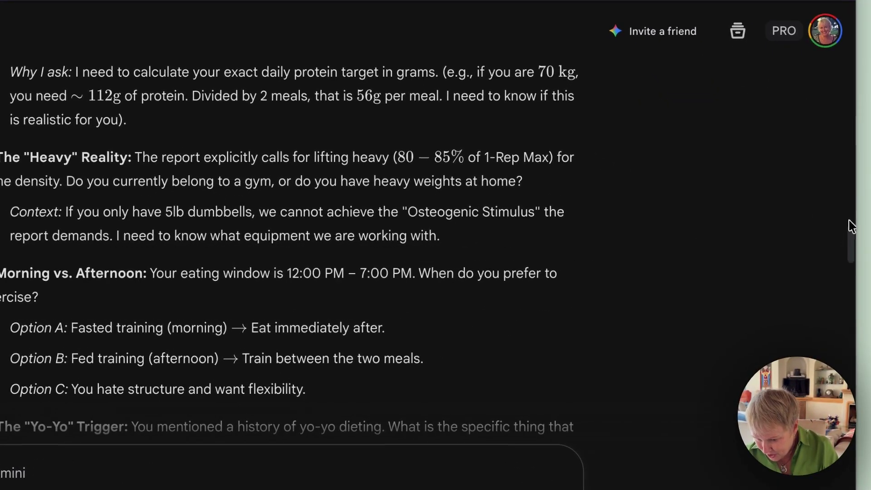
pyautogui.scroll(2, 811, 224)
pyautogui.scroll(-11, 811, 225)
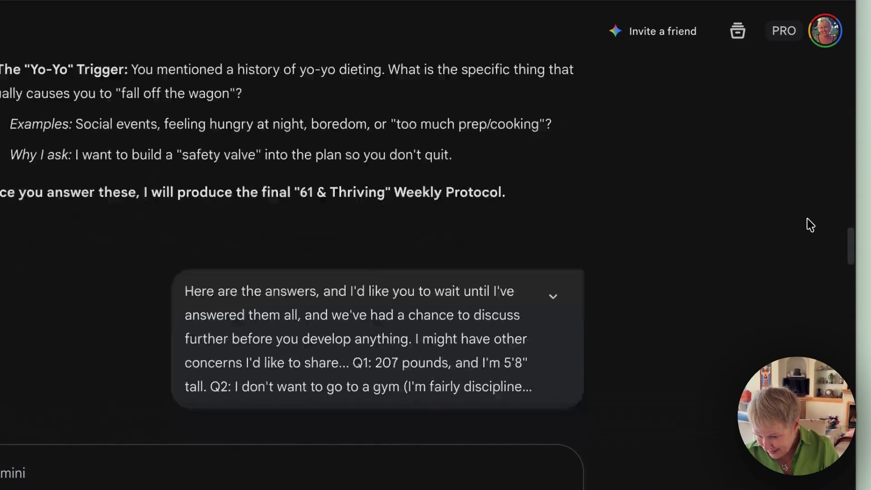
pyautogui.scroll(-15, 811, 225)
pyautogui.scroll(18, 811, 224)
pyautogui.scroll(-6, 811, 225)
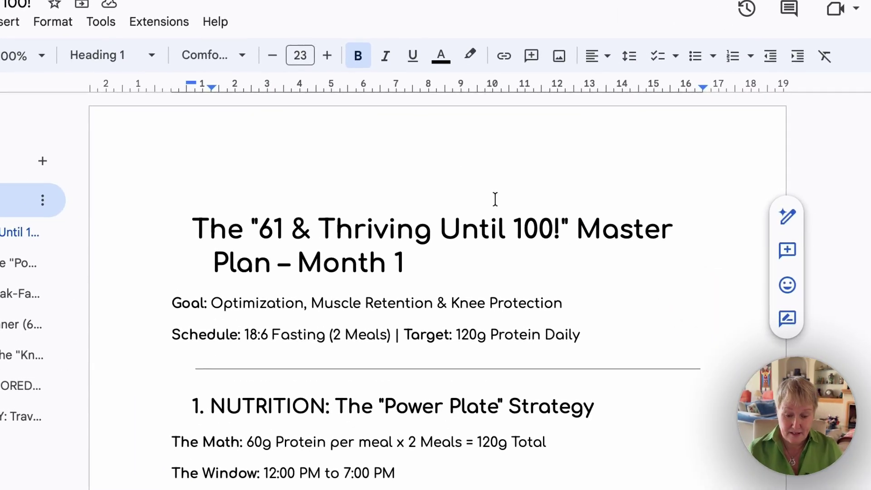
# Step: Scroll the Month 1 master plan down to section 4, Contingency: Travel & Babysitting (Dec 2-7)
pyautogui.scroll(-3, 495, 199)
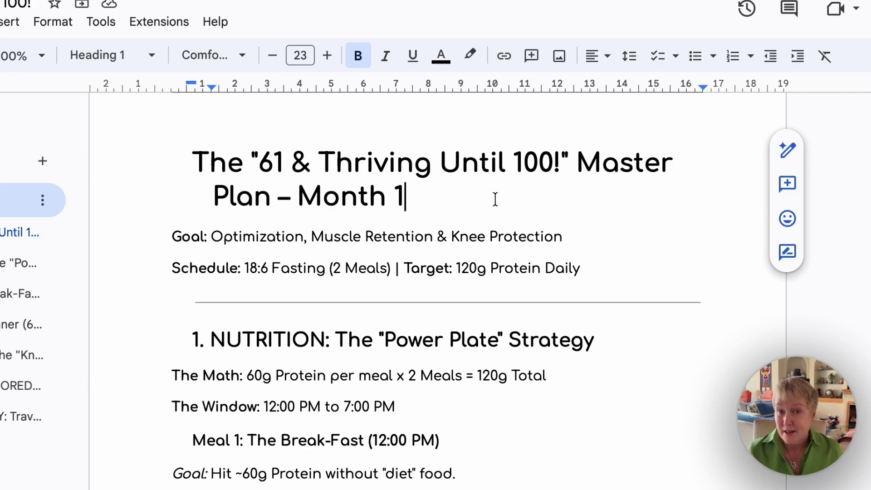
pyautogui.scroll(-5, 495, 199)
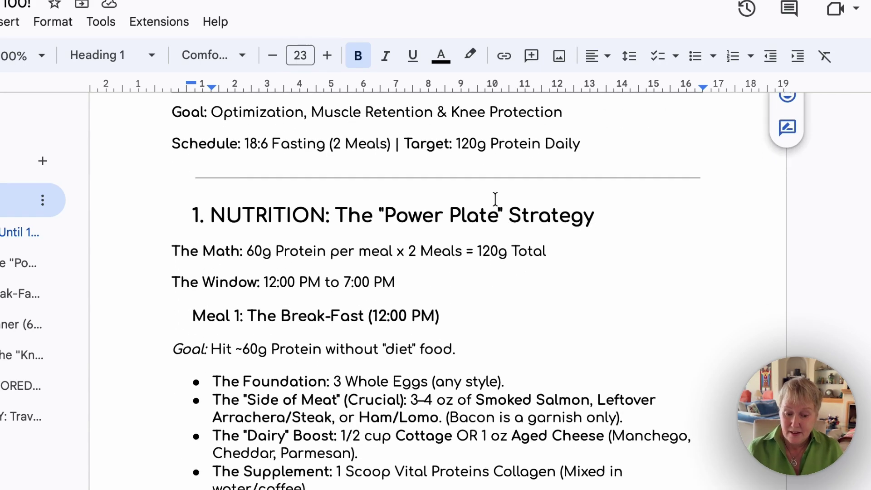
pyautogui.scroll(-12, 496, 200)
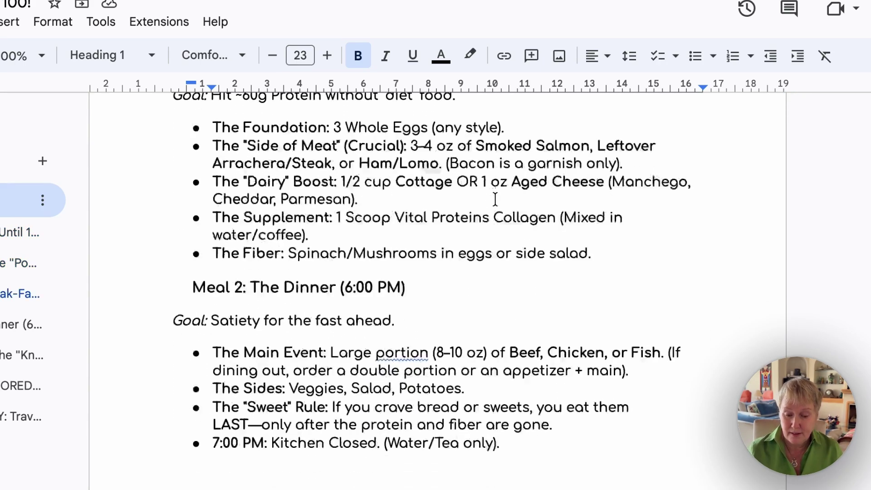
pyautogui.scroll(-5, 495, 199)
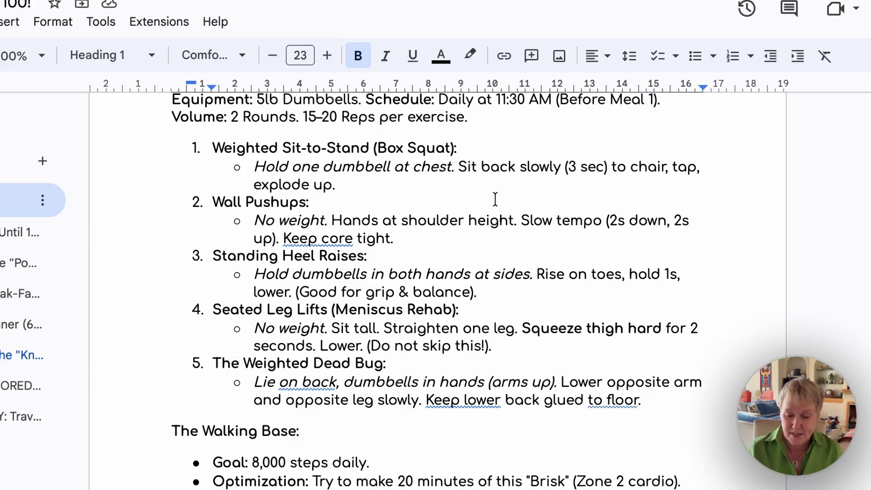
pyautogui.scroll(-3, 495, 199)
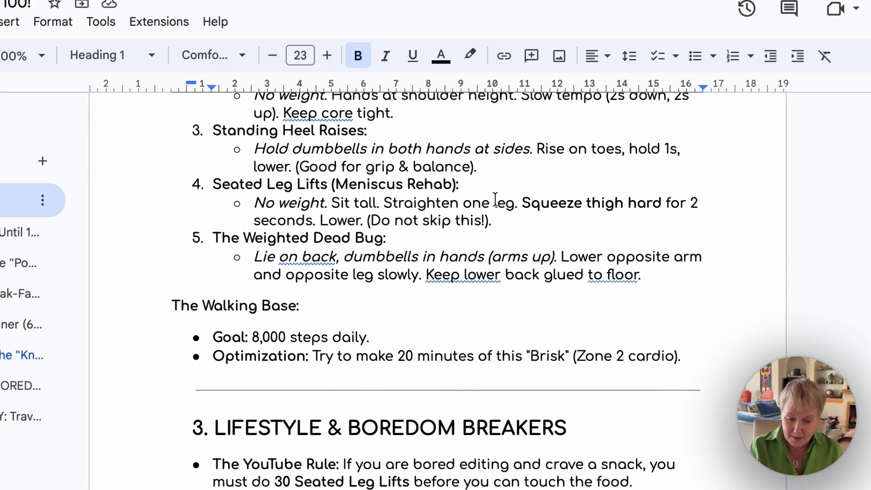
pyautogui.scroll(-5, 495, 199)
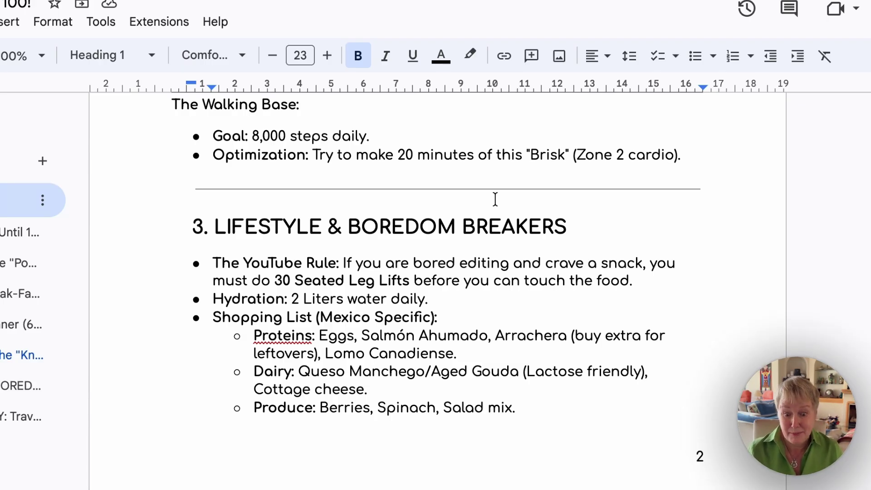
pyautogui.scroll(-8, 496, 196)
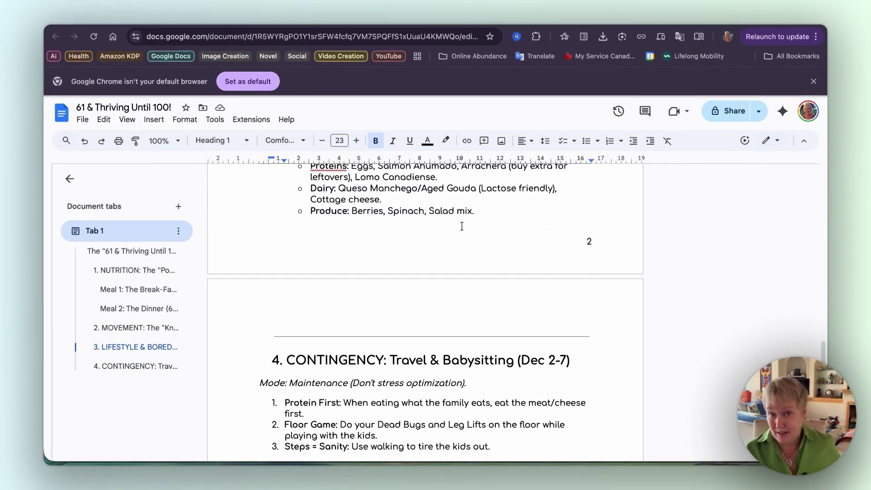
pyautogui.scroll(-1, 462, 226)
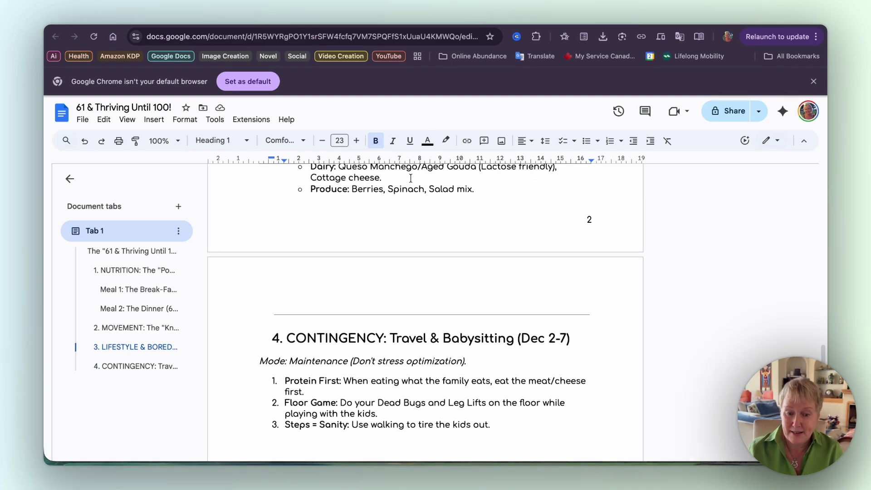